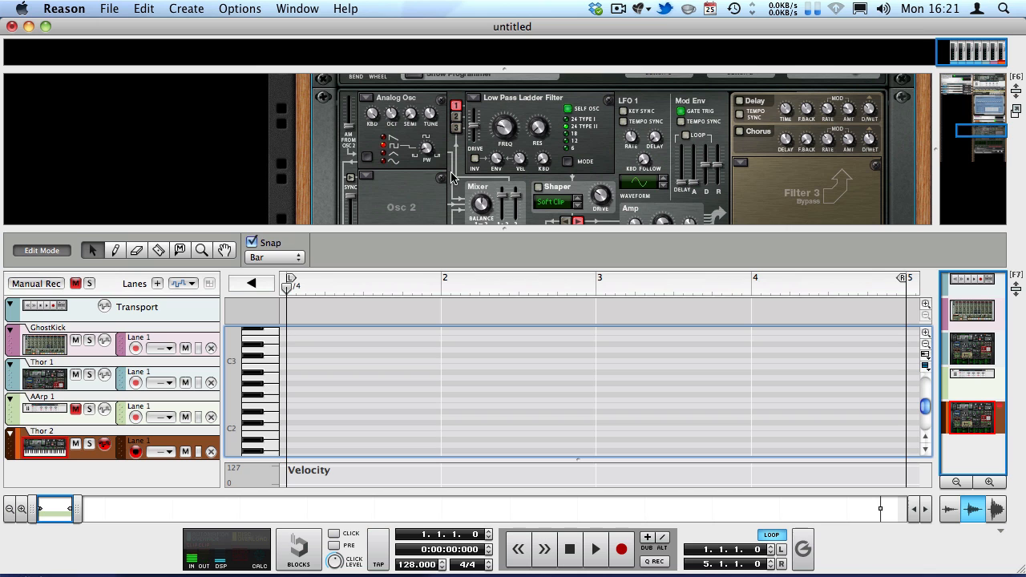
Add an AutoArp device to the rack in the empty space below the TSAR-1R reverb.
left_click_drag(513, 226, 556, 541)
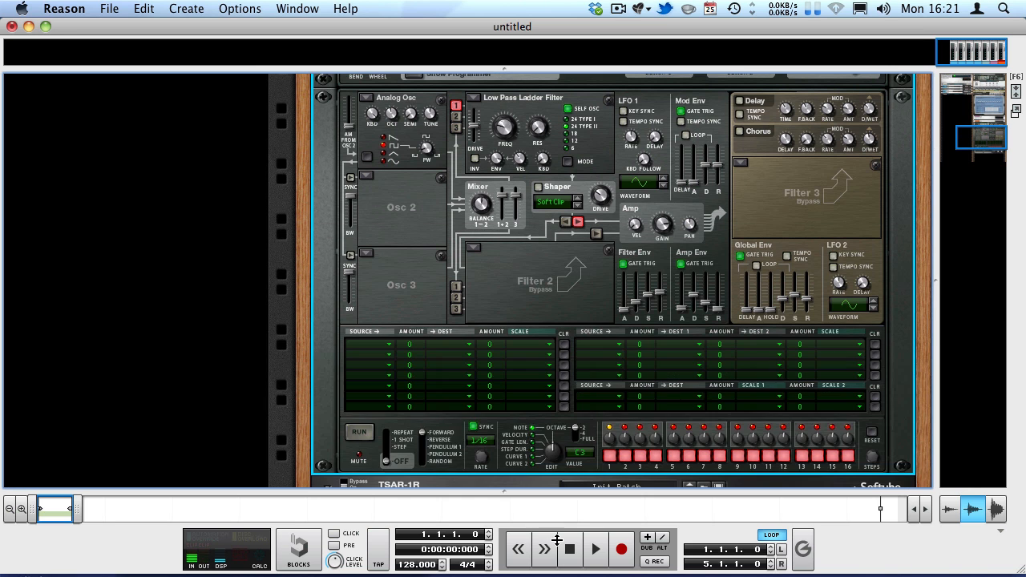
scroll(497, 245, "down", 3)
scroll(496, 244, "up", 5)
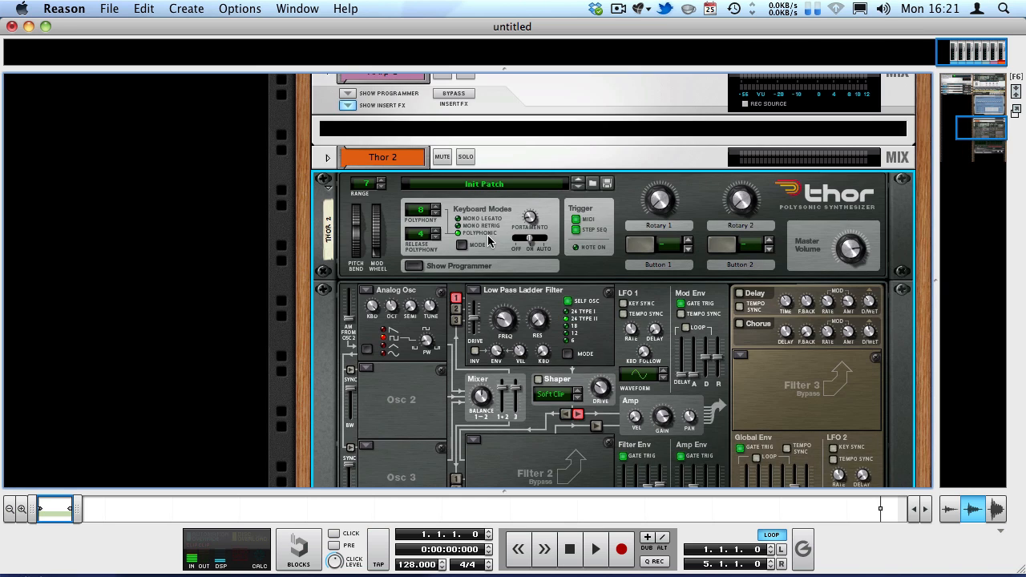
scroll(537, 178, "down", 10)
right_click(545, 398)
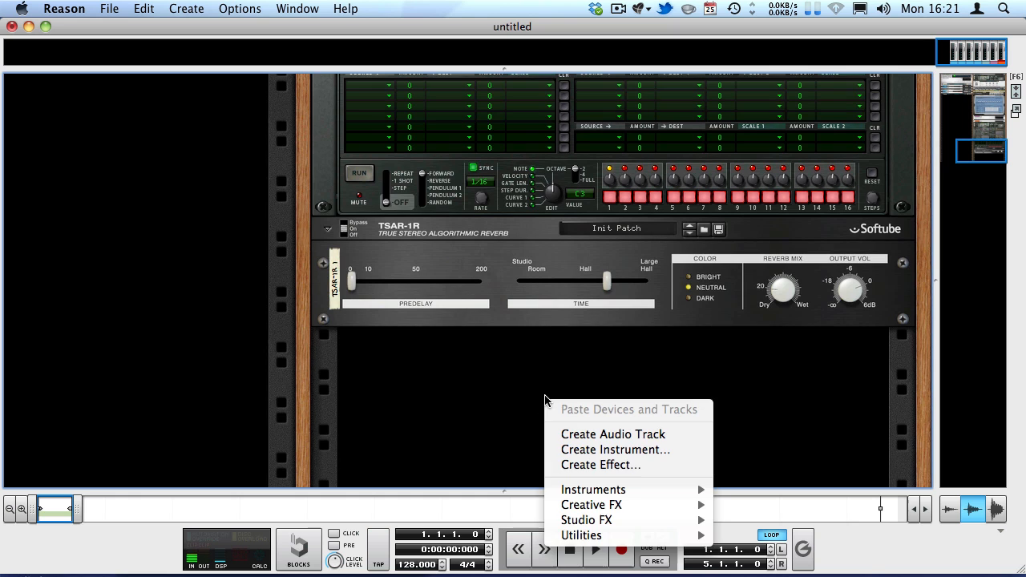
mouse_move(599, 507)
mouse_move(598, 489)
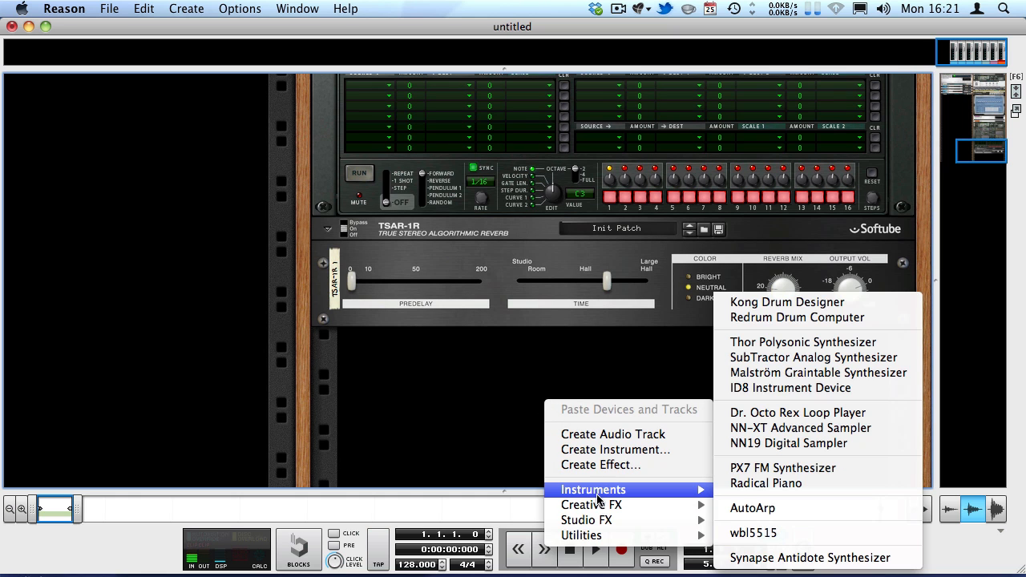
left_click(755, 509)
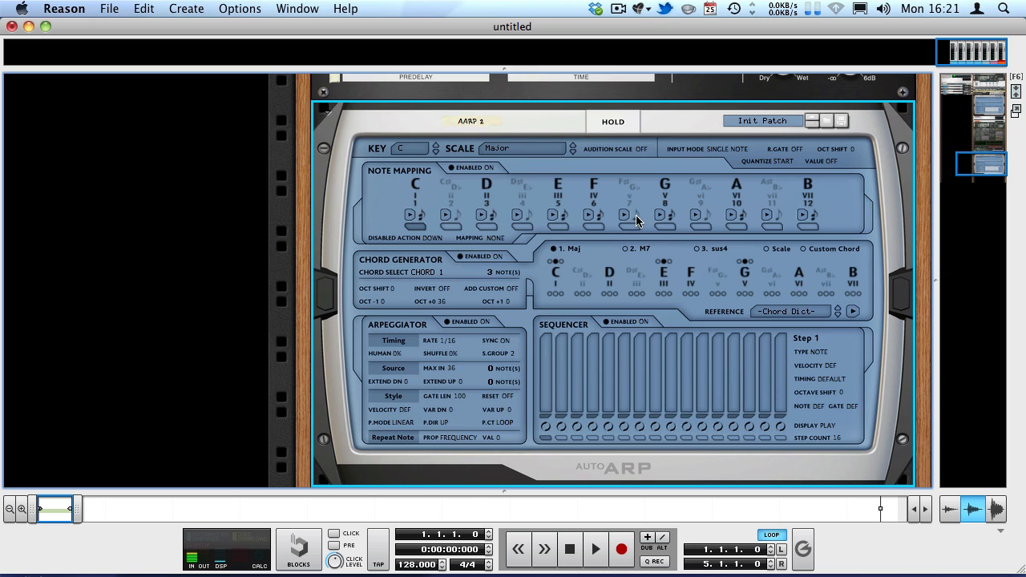
Cable the new AutoArp's Main Gate and CV outputs to the Thor 2 synthesizer on the back of the rack.
key("Tab")
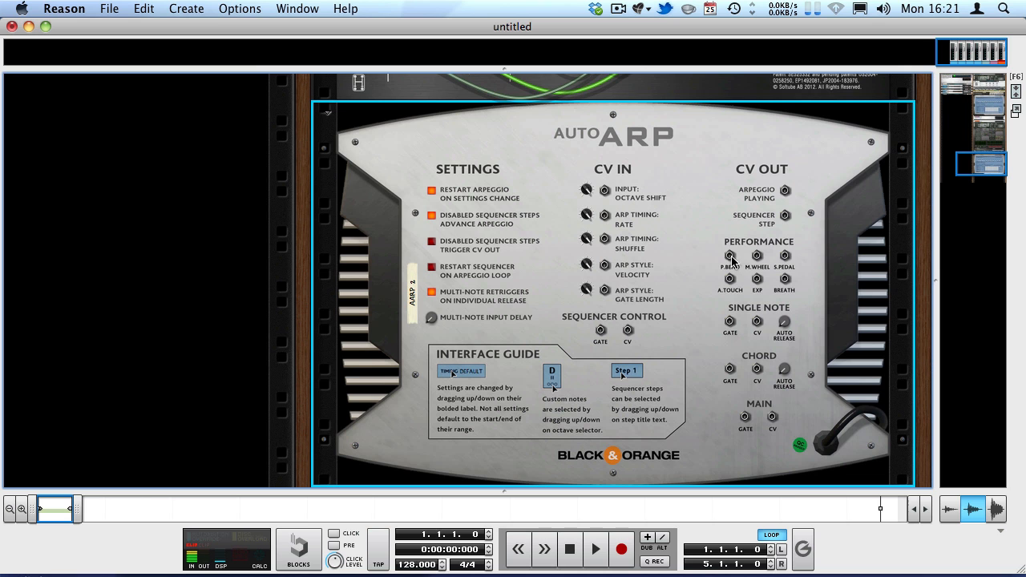
scroll(609, 345, "up", 10)
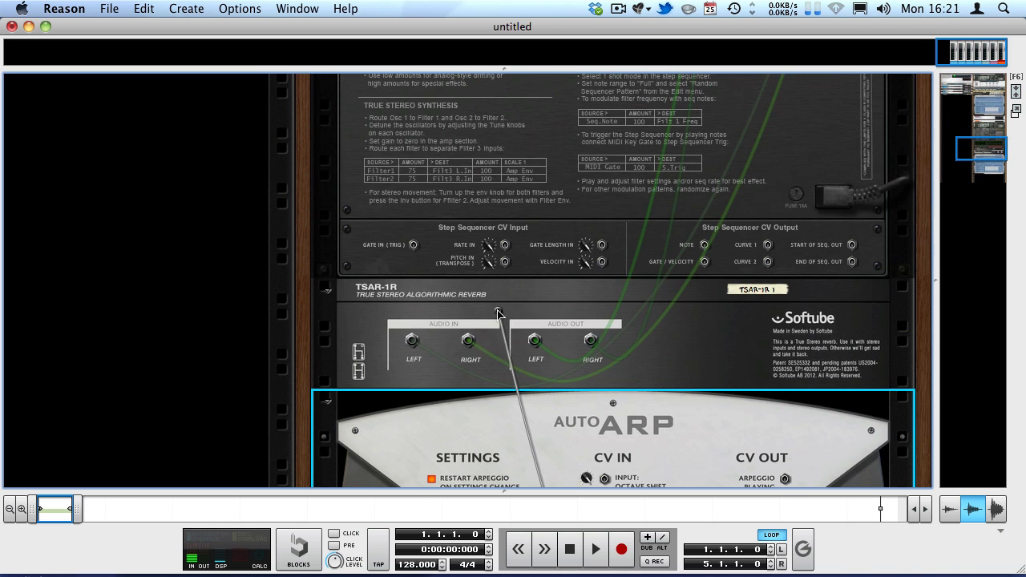
scroll(405, 176, "up", 2)
left_click_drag(405, 176, 375, 198)
scroll(609, 320, "down", 12)
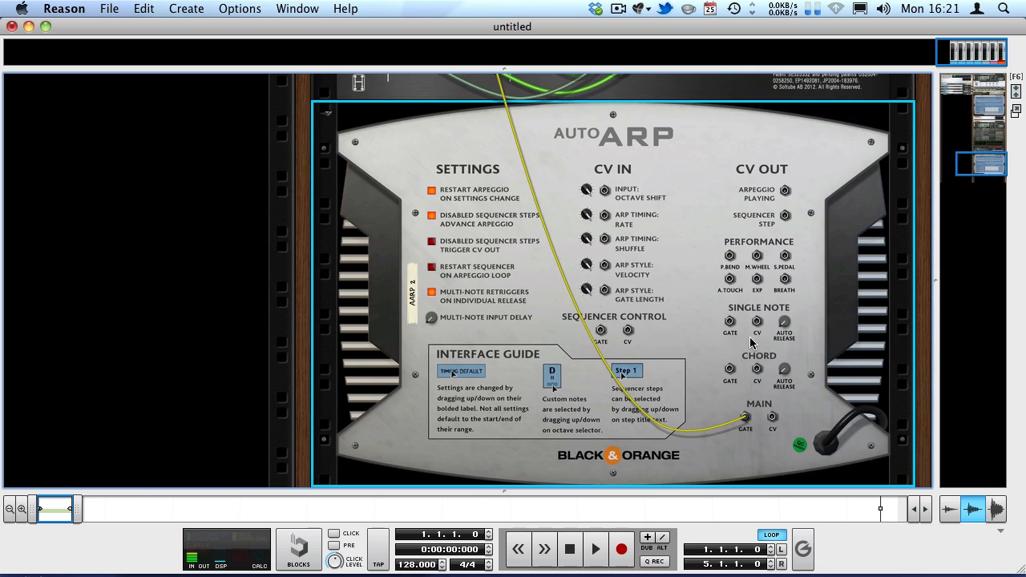
scroll(550, 286, "up", 12)
left_click_drag(773, 419, 375, 212)
key("Tab")
scroll(380, 207, "down", 15)
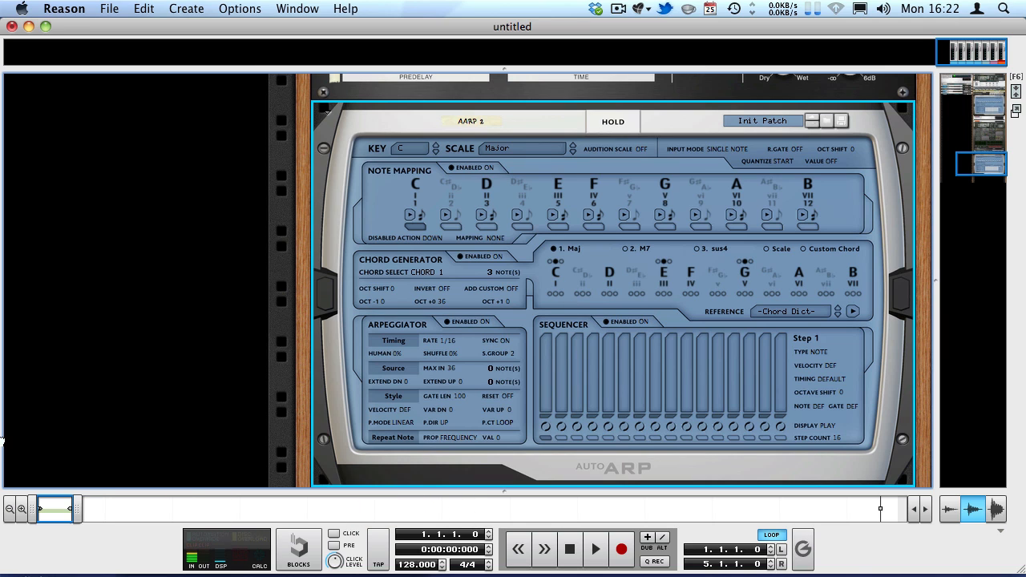
Draw a one-bar clip at bar 1 on the AArp 2 track and set the loop's right locator to bar 2.
left_click_drag(178, 489, 156, 292)
scroll(183, 431, "down", 3)
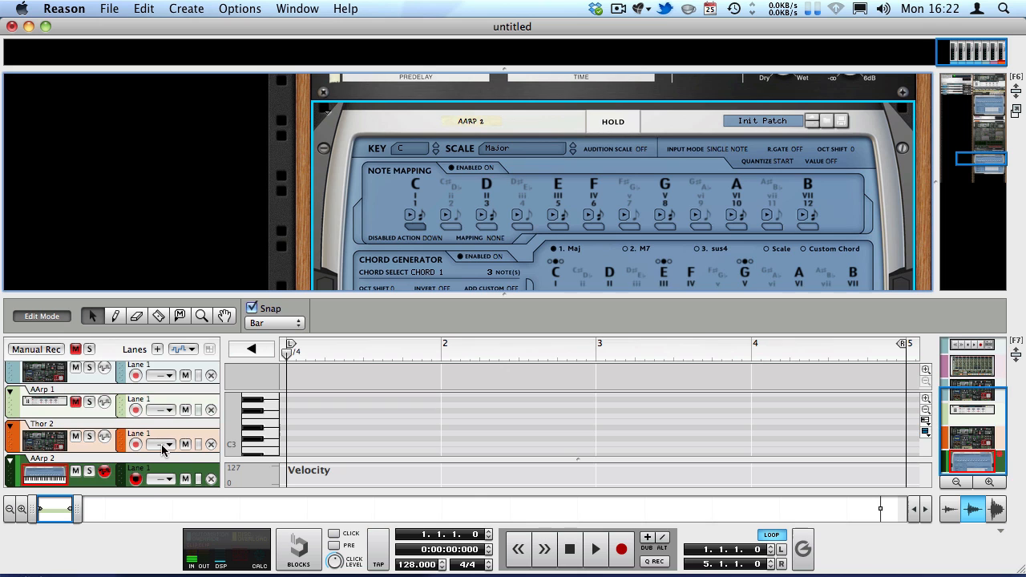
left_click(32, 479)
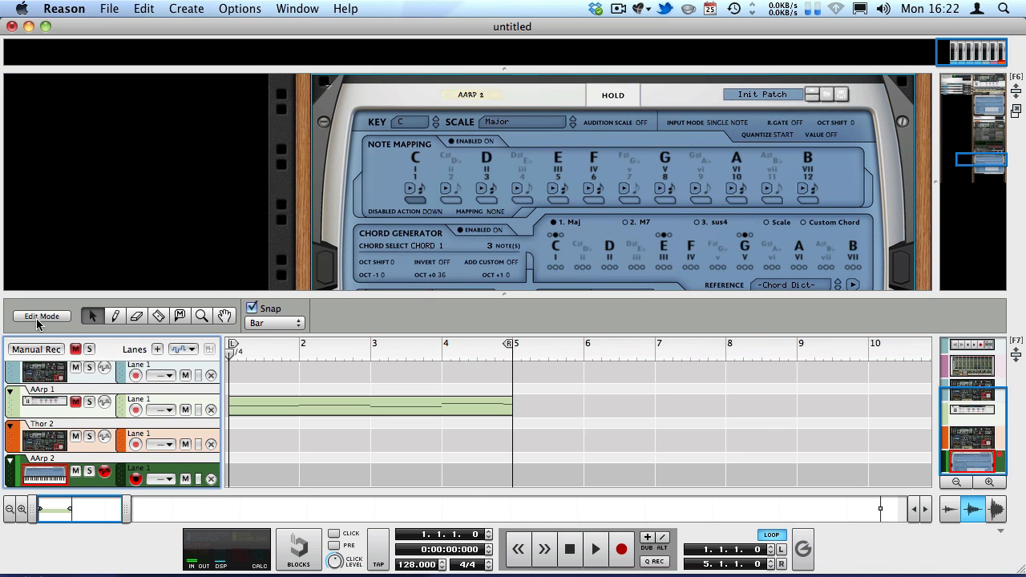
left_click(37, 318)
key("w")
left_click(234, 474)
key("q")
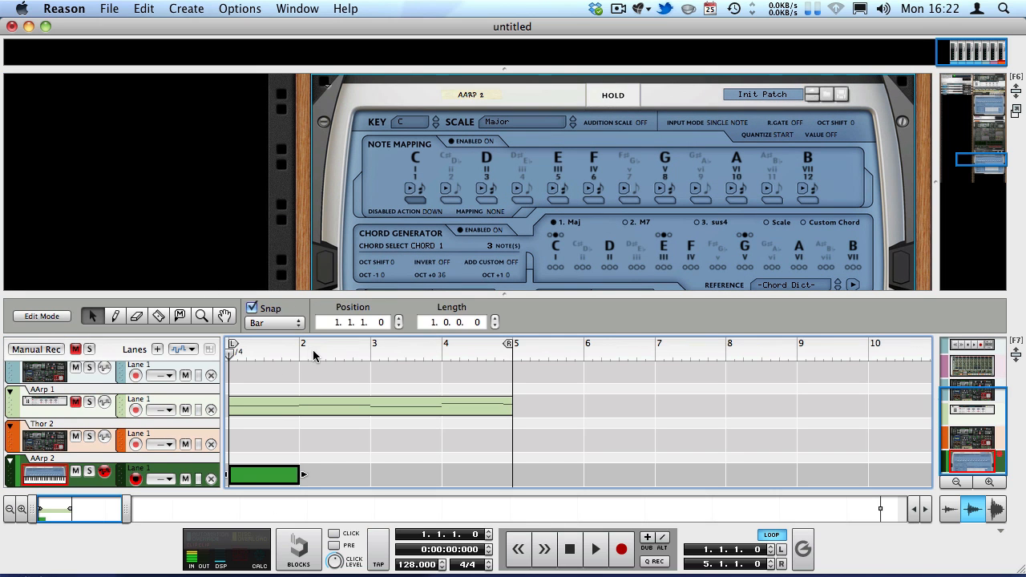
left_click(302, 352, "super")
Open the AArp 2 clip and draw a C3 note across the whole bar with the snap value set to Bar.
double_click(263, 480)
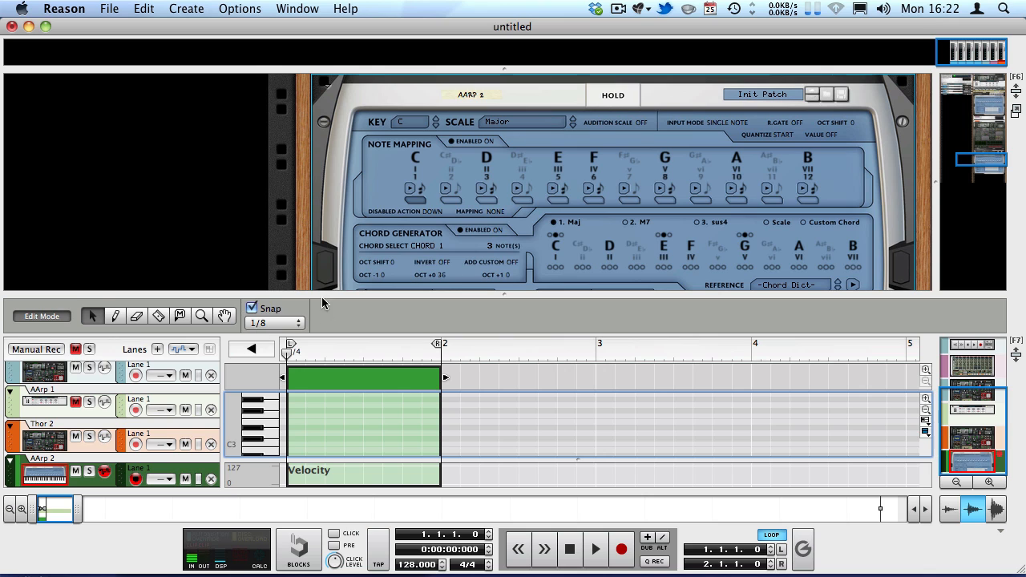
left_click_drag(313, 293, 279, 186)
left_click(259, 215)
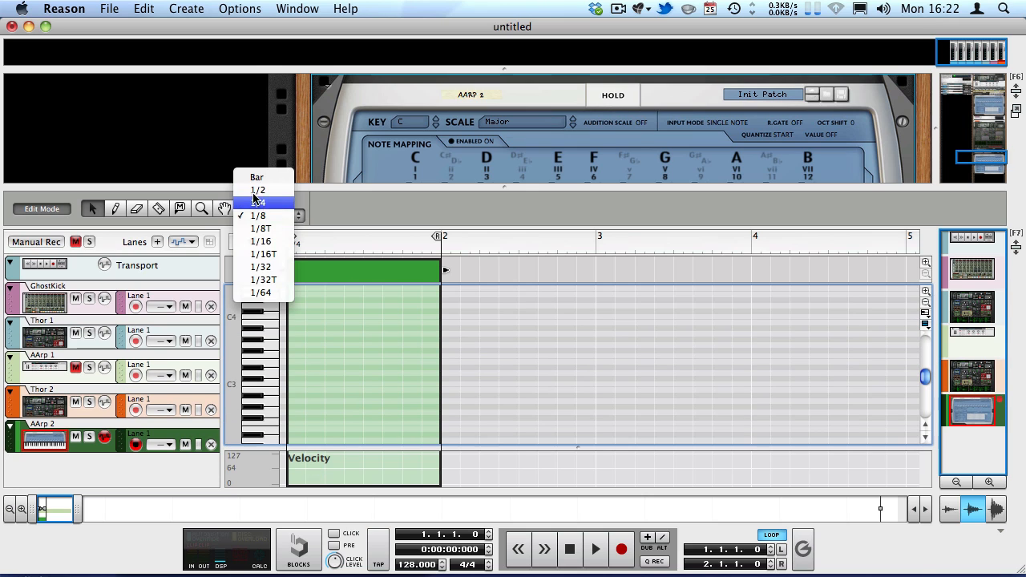
left_click(255, 178)
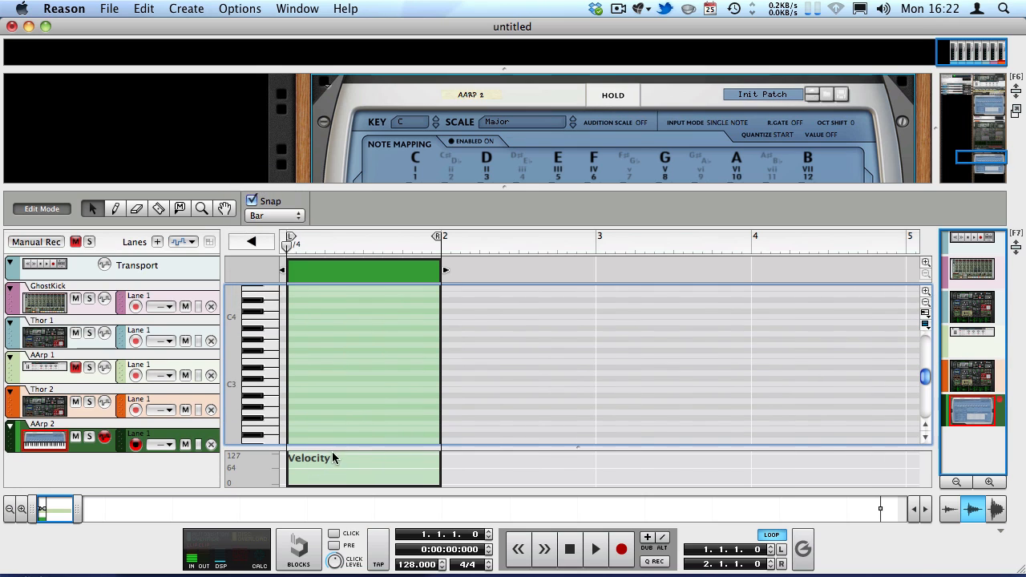
key("w")
left_click(299, 383)
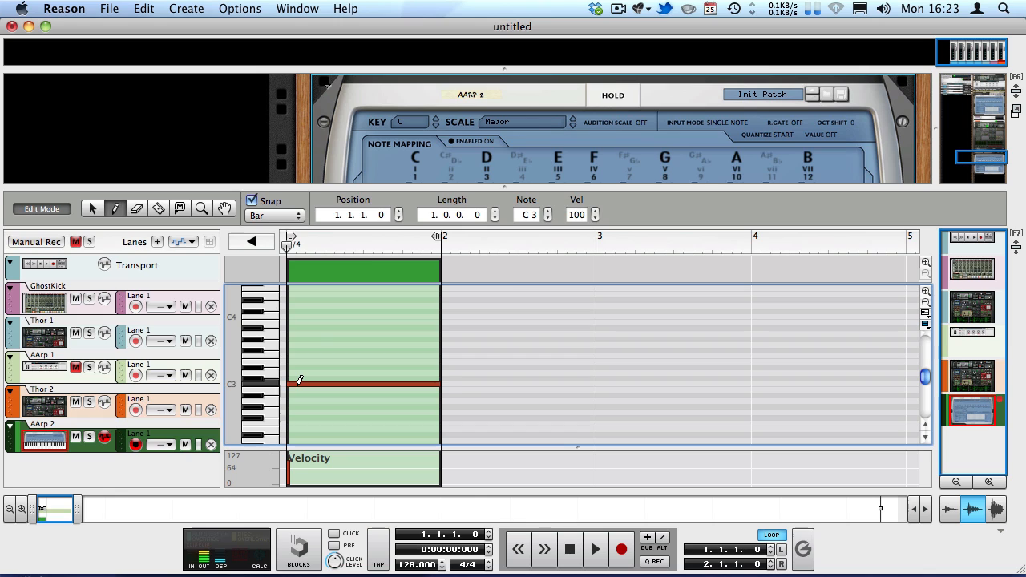
key("q")
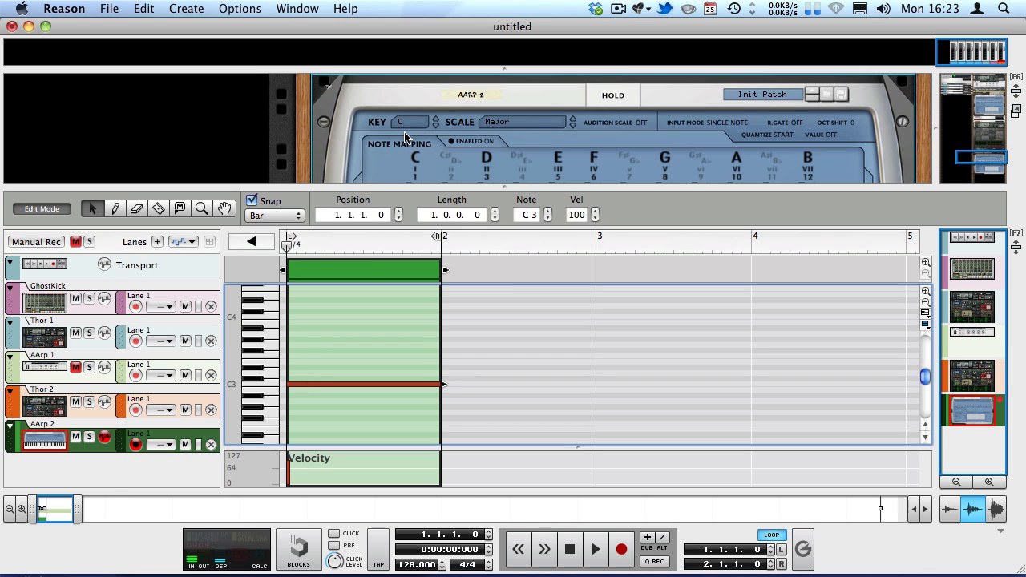
Solo the AArp 2 track and play the one-bar loop.
left_click(88, 436)
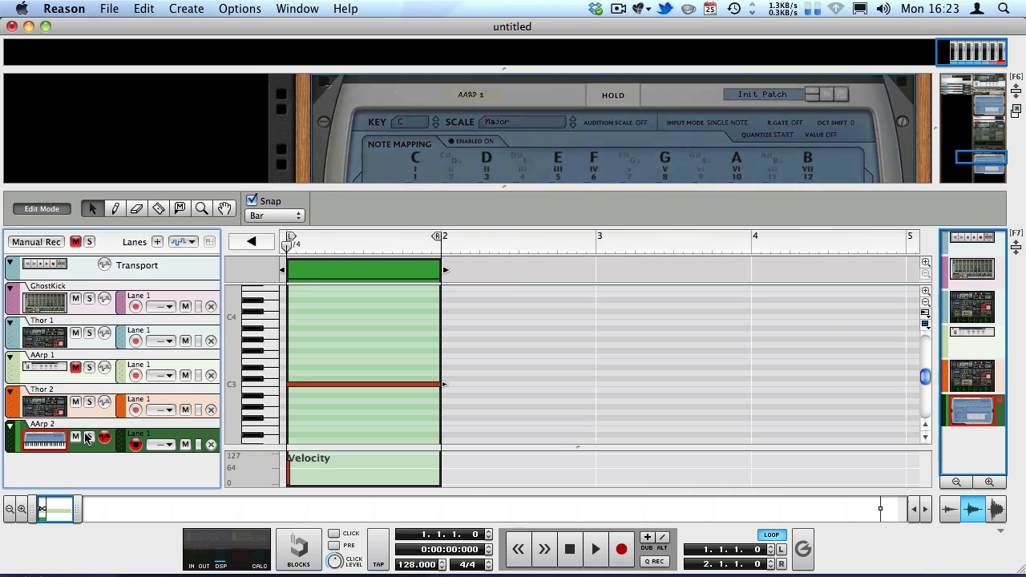
key("space")
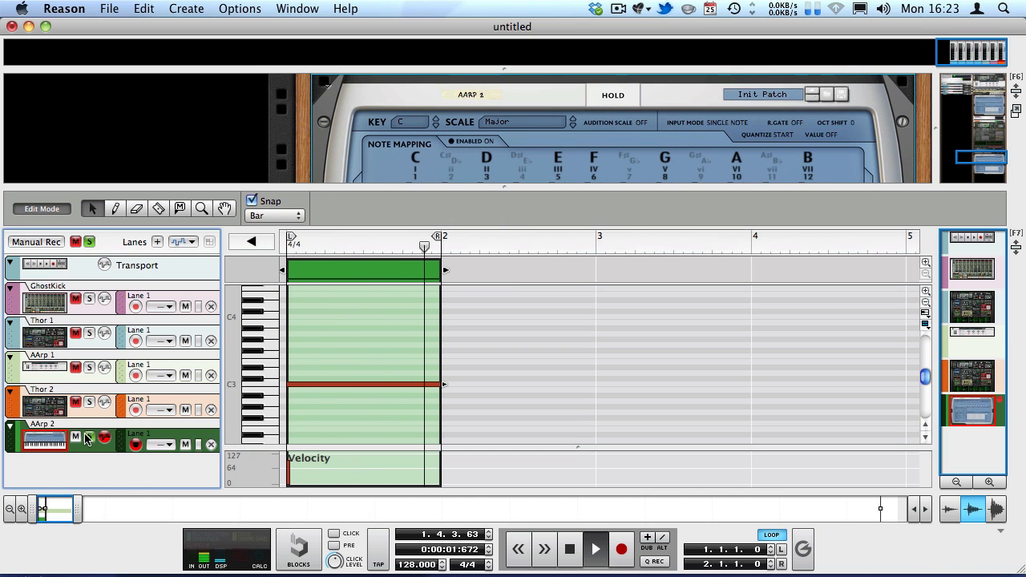
key("space")
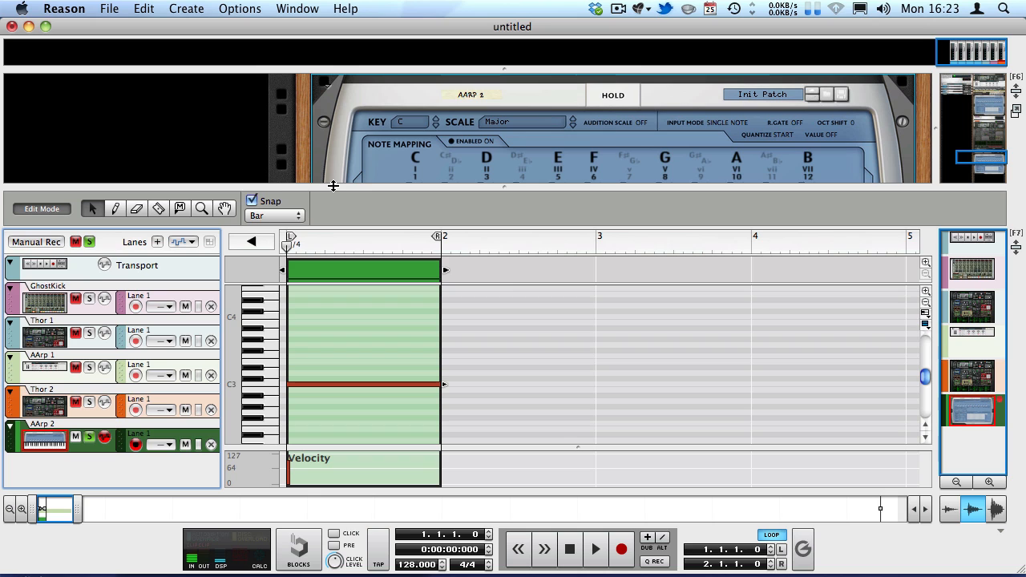
Set the AArp 2 scale to Minor (Natural) and play the loop.
left_click(492, 121)
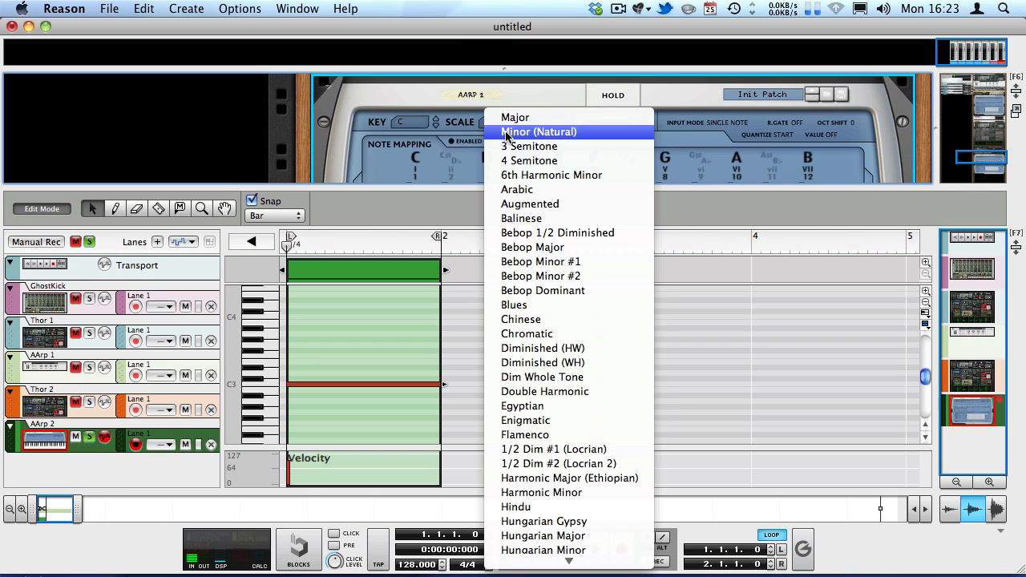
left_click(453, 125)
left_click(507, 129)
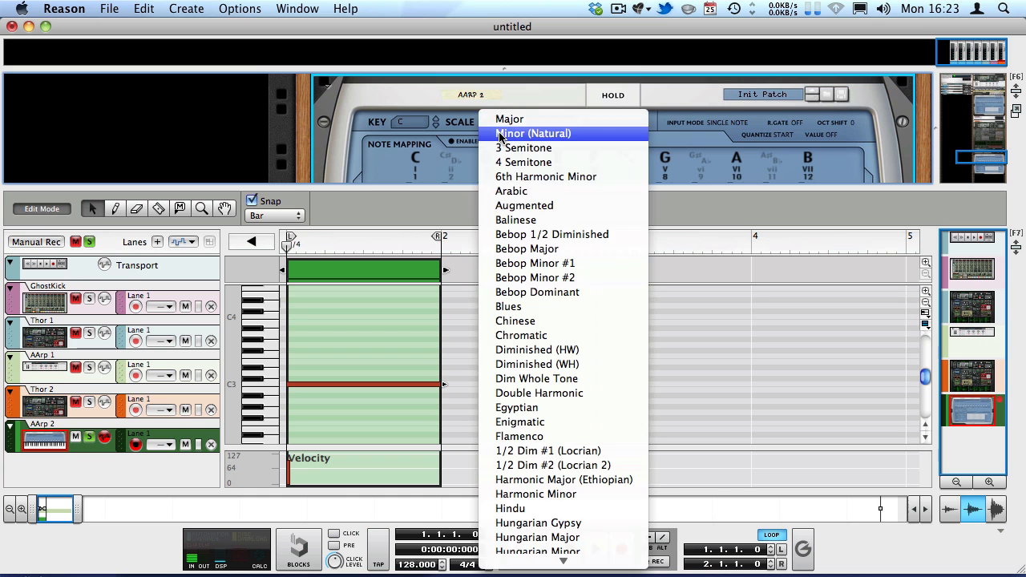
left_click(507, 134)
key("space")
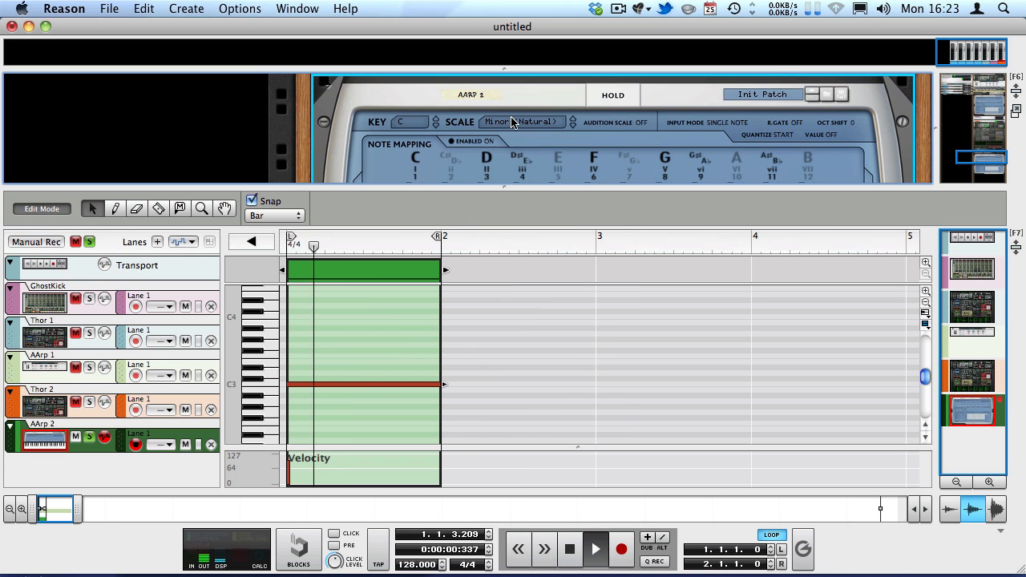
left_click_drag(508, 242, 497, 377)
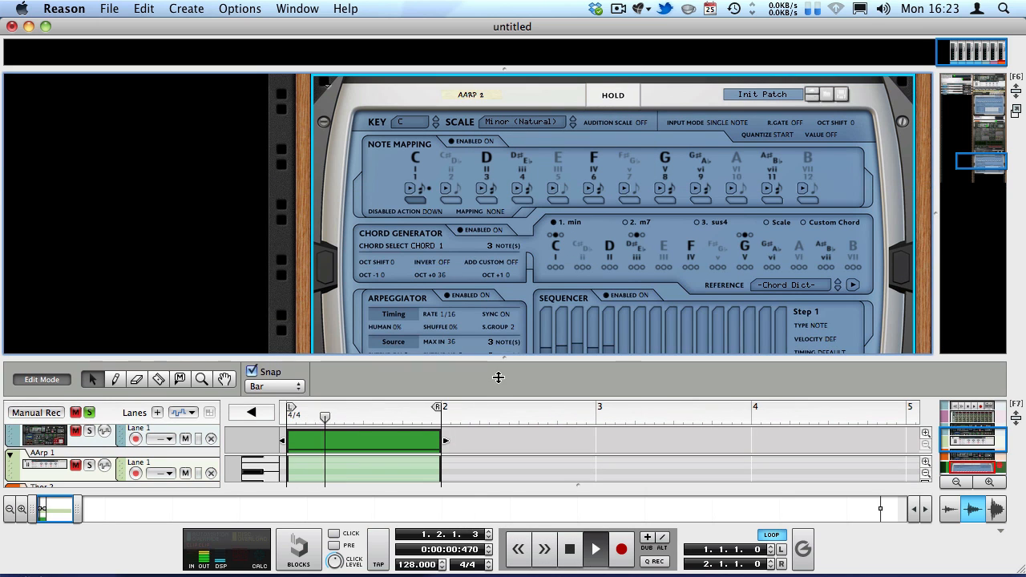
scroll(475, 289, "down", 4)
key("space")
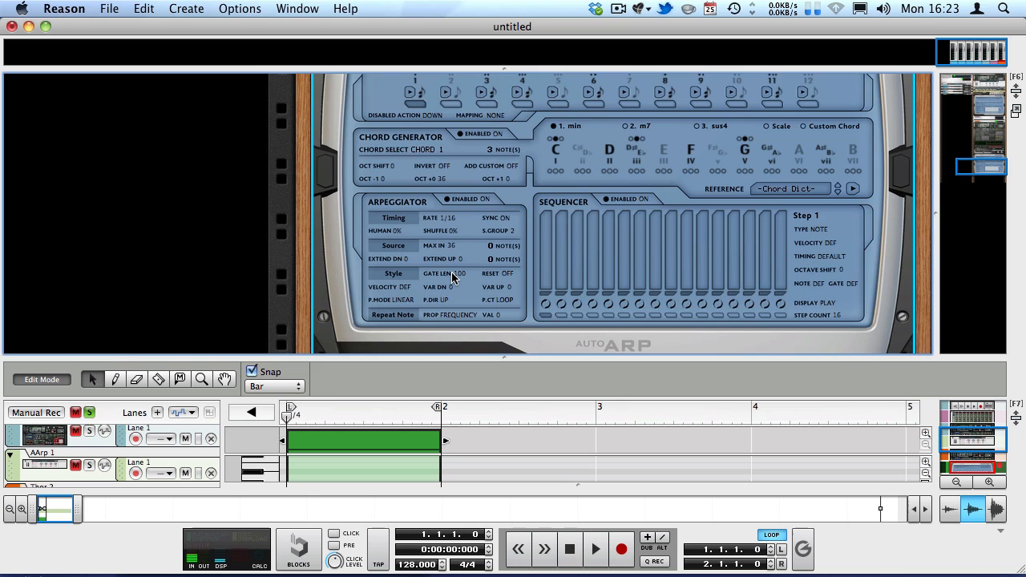
Move the C3 note in the AArp 2 clip up to D3 and play the loop.
scroll(451, 271, "up", 3)
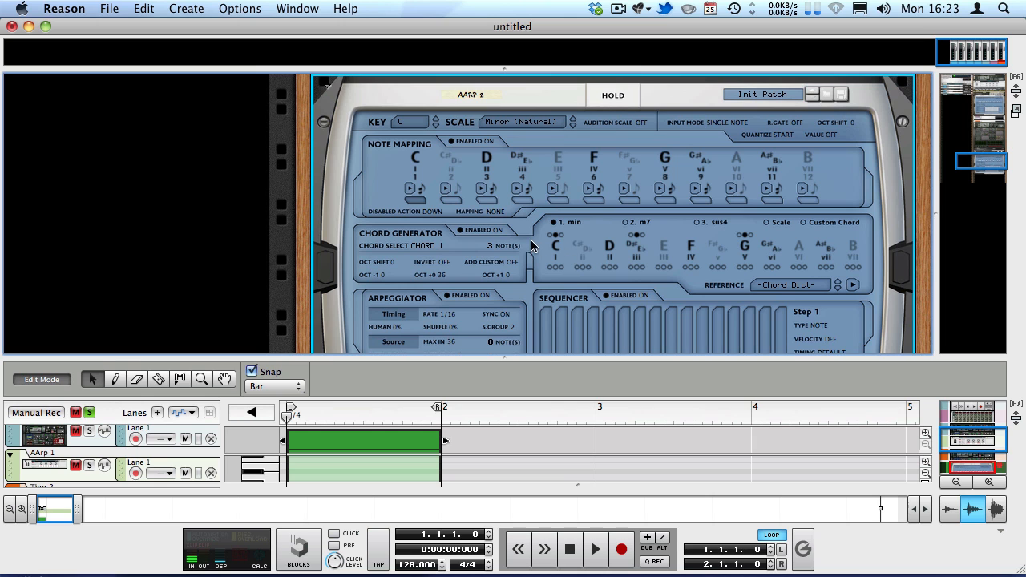
left_click_drag(422, 359, 401, 259)
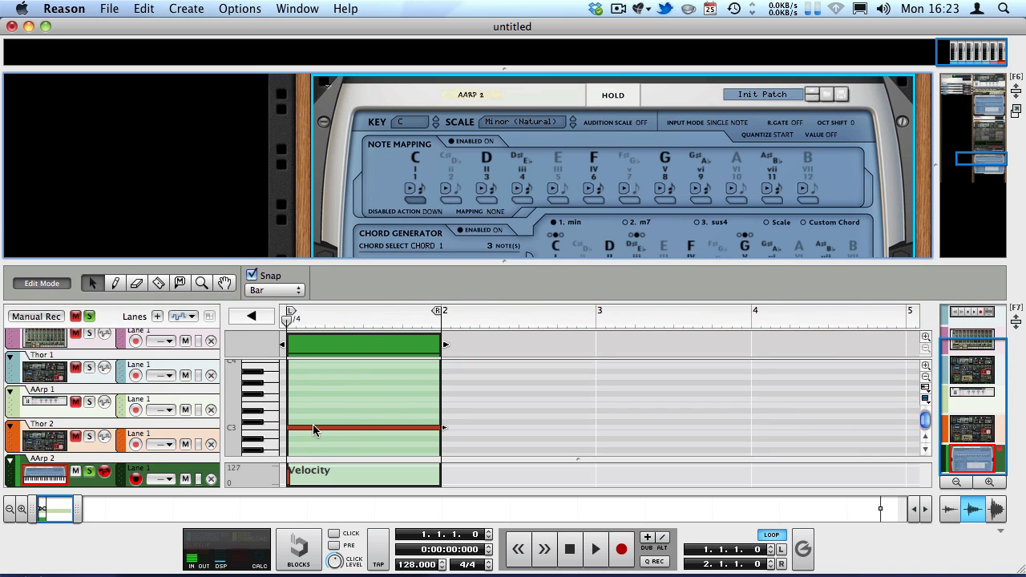
left_click(311, 418)
scroll(449, 201, "down", 3)
scroll(495, 149, "up", 3)
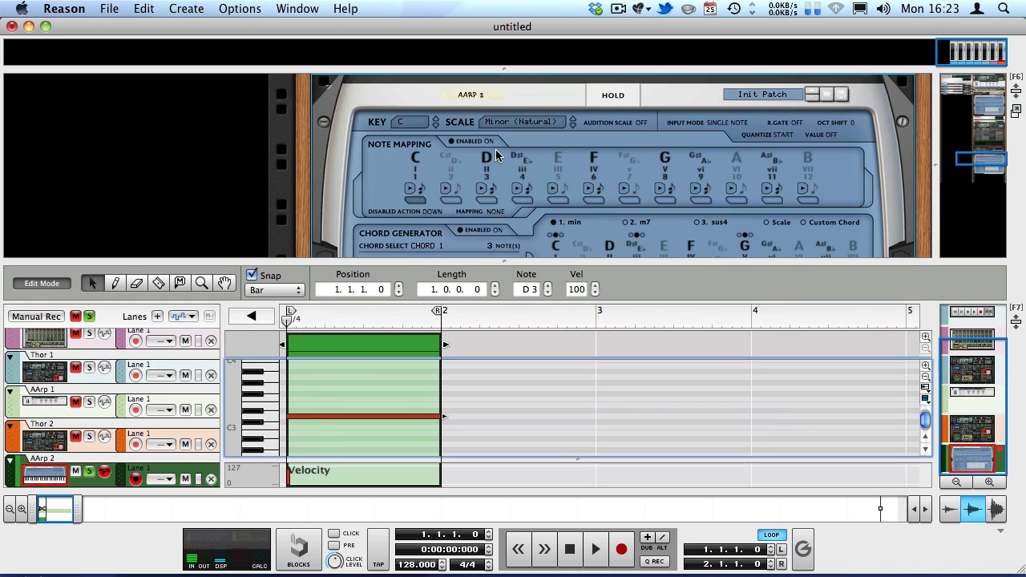
key("space")
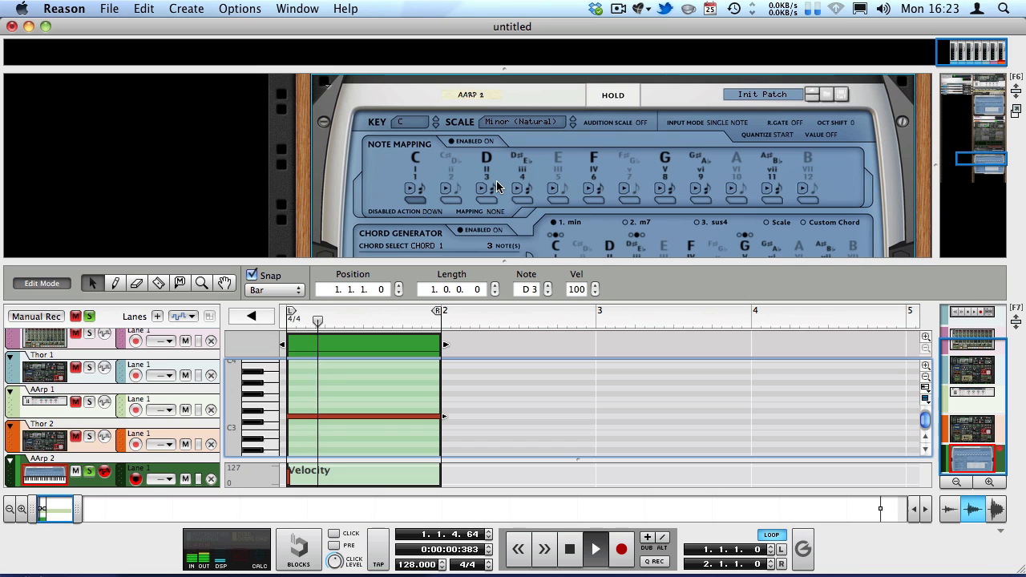
key("space")
Select D in AArp 2's Note Mapping to show its chord, and play the loop from the start.
left_click(486, 200)
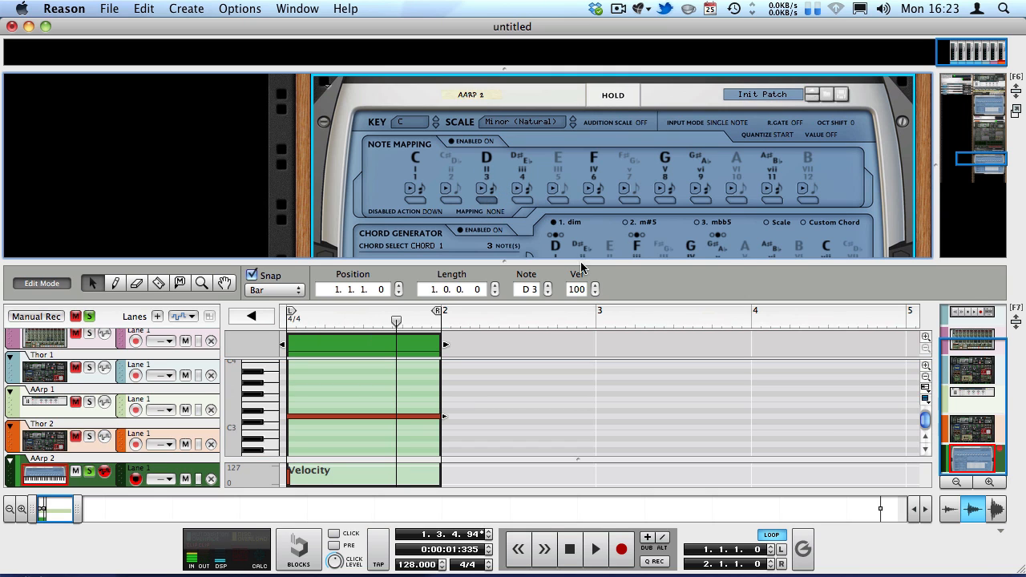
left_click_drag(579, 266, 580, 269)
left_click_drag(585, 352, 584, 350)
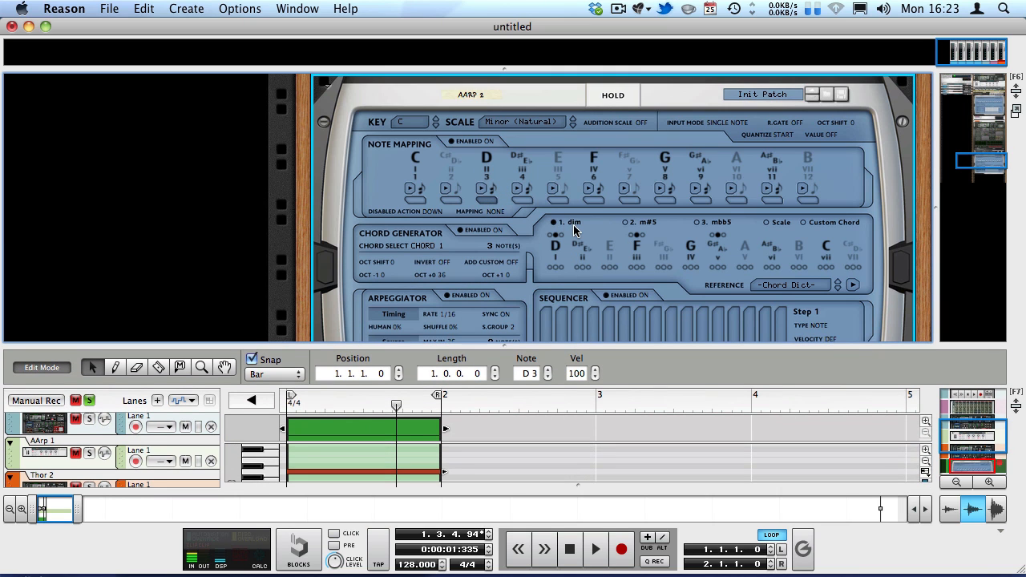
key("KP_0")
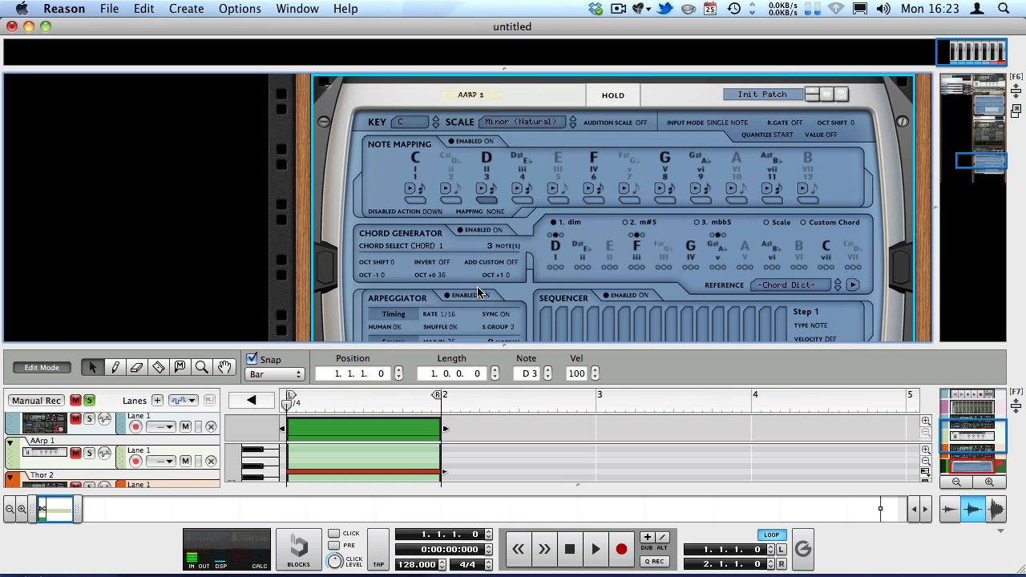
key("space")
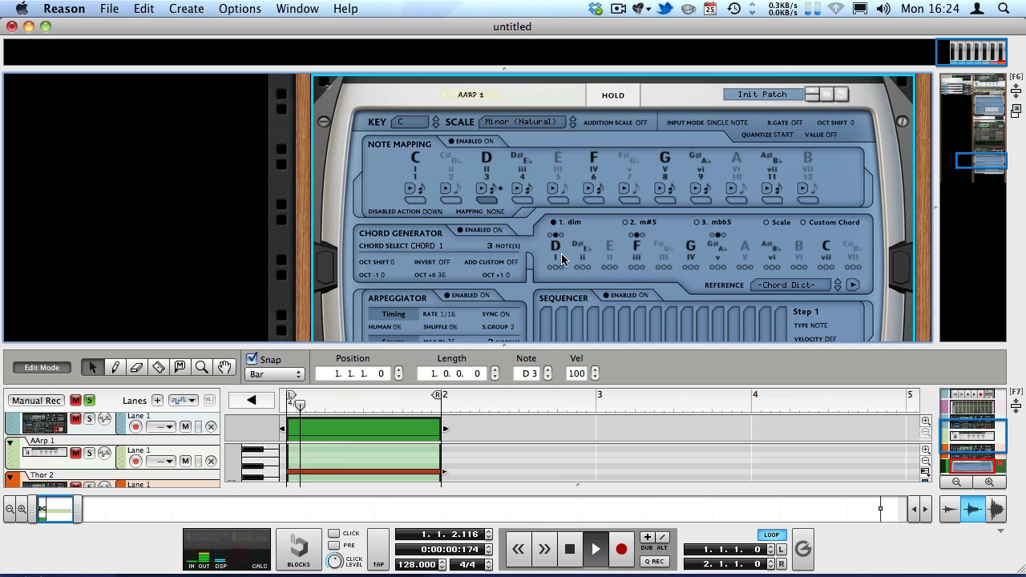
key("space")
Move the D3 note up to D#3 and play the loop from the start.
left_click(311, 466)
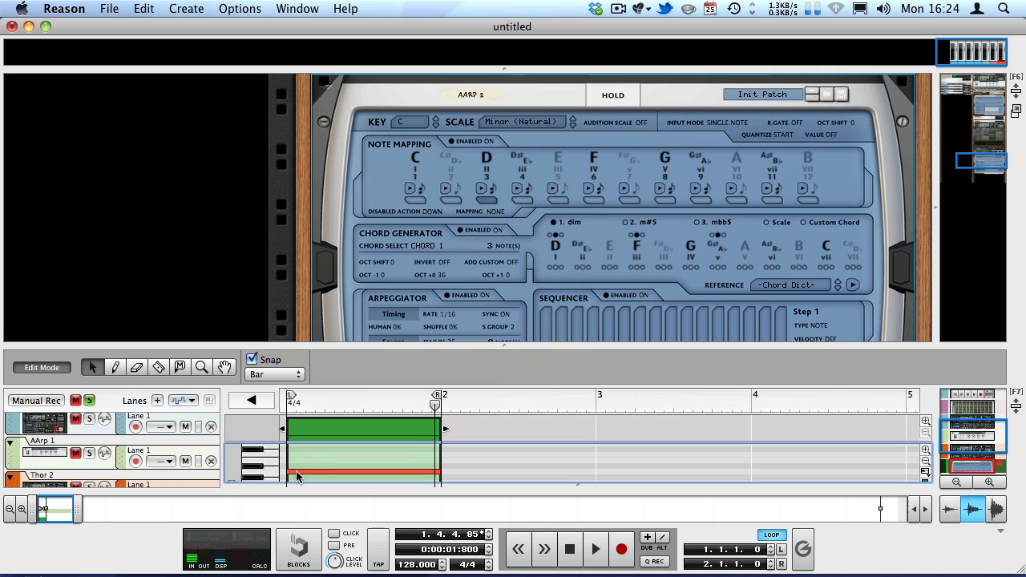
left_click_drag(296, 472, 294, 465)
key("shift+Return")
key("space")
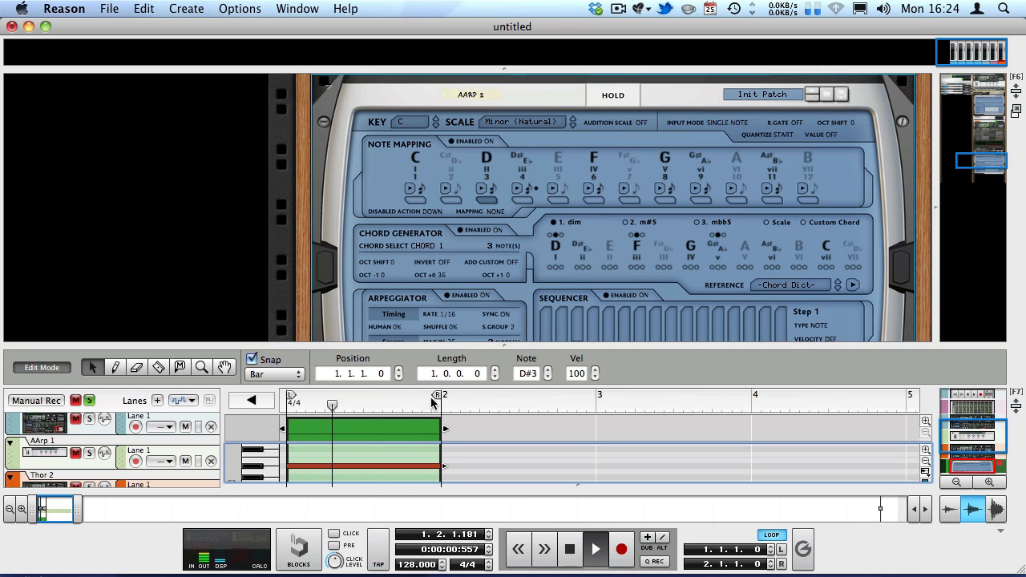
Select D# in AArp 2's Note Mapping to show its chord, then stop playback and return to the start.
left_click(521, 199)
key("space")
key("shift+Return")
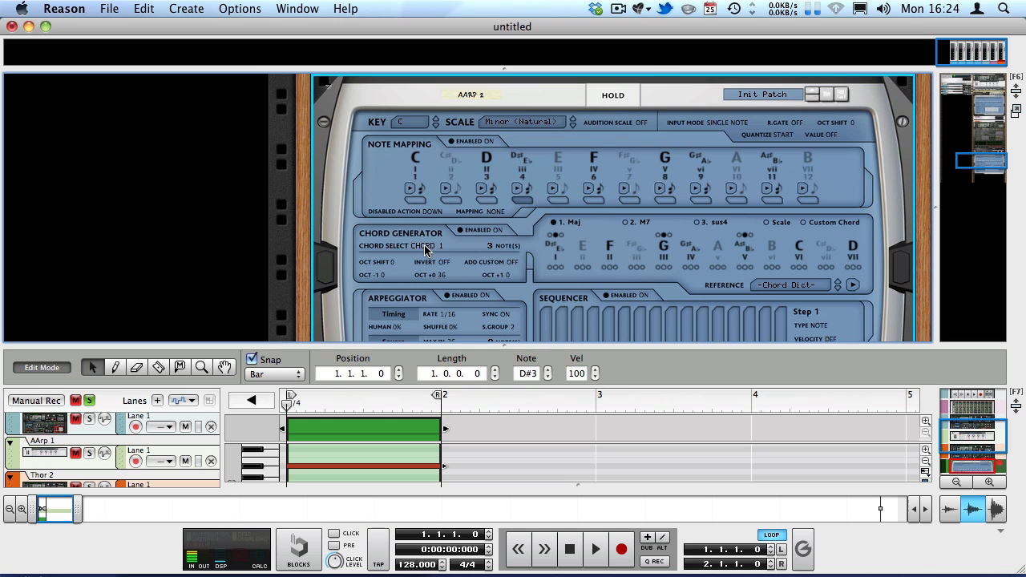
Set the Chord Generator's chord select to Custom, turn on custom note F in the same octave, and play the loop.
left_click_drag(420, 249, 348, 40)
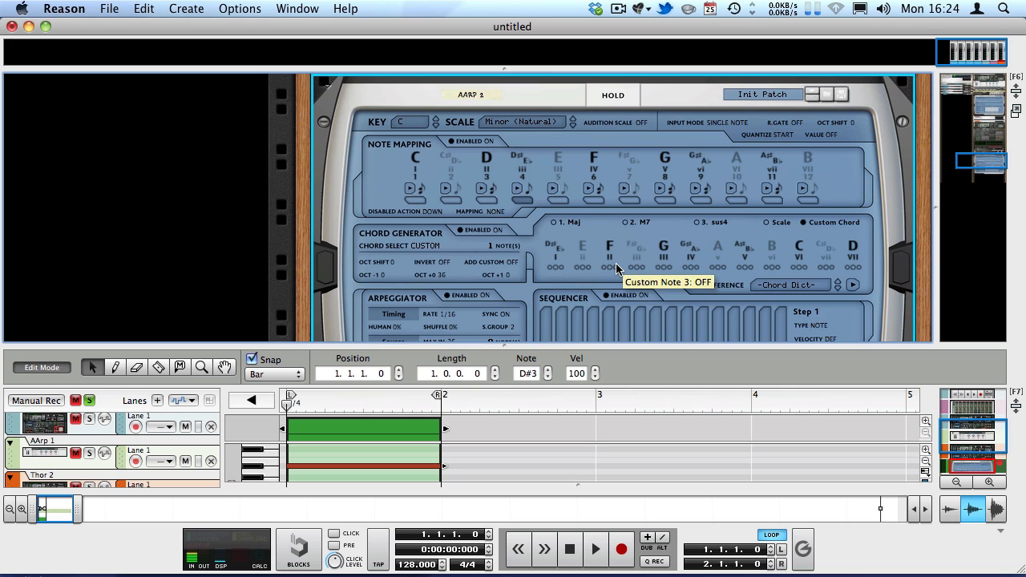
left_click_drag(617, 266, 602, 210)
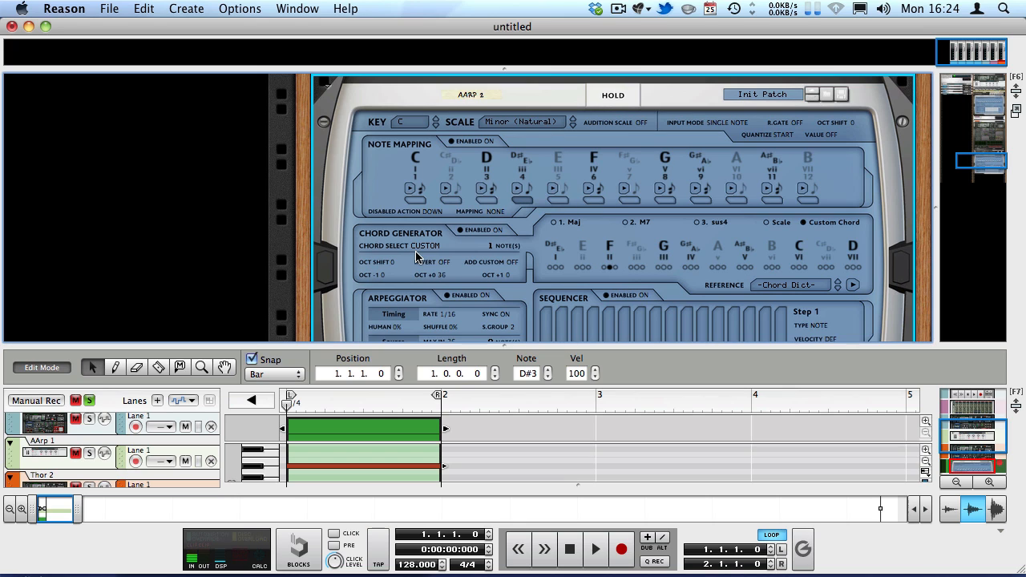
key("space")
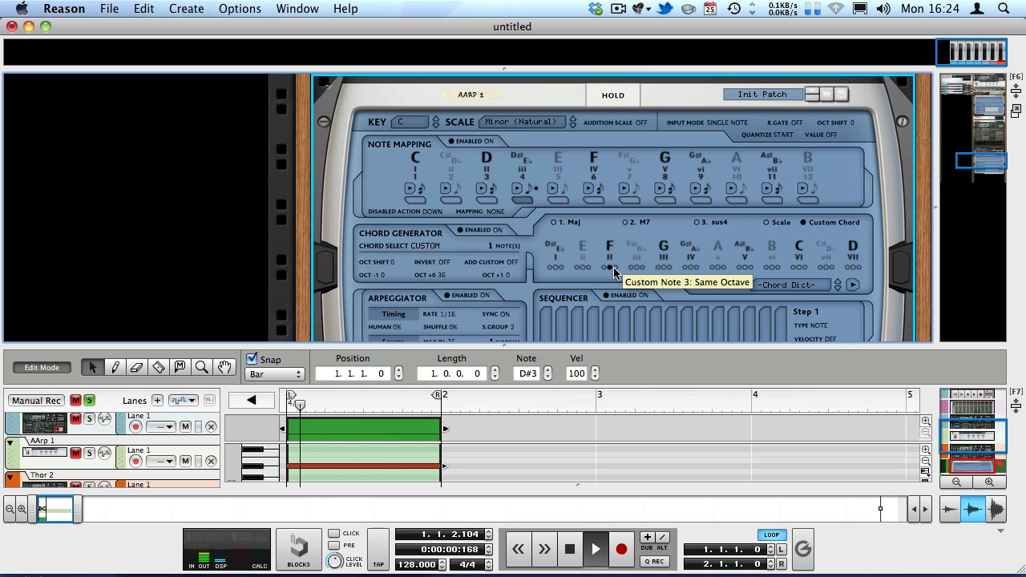
key("space")
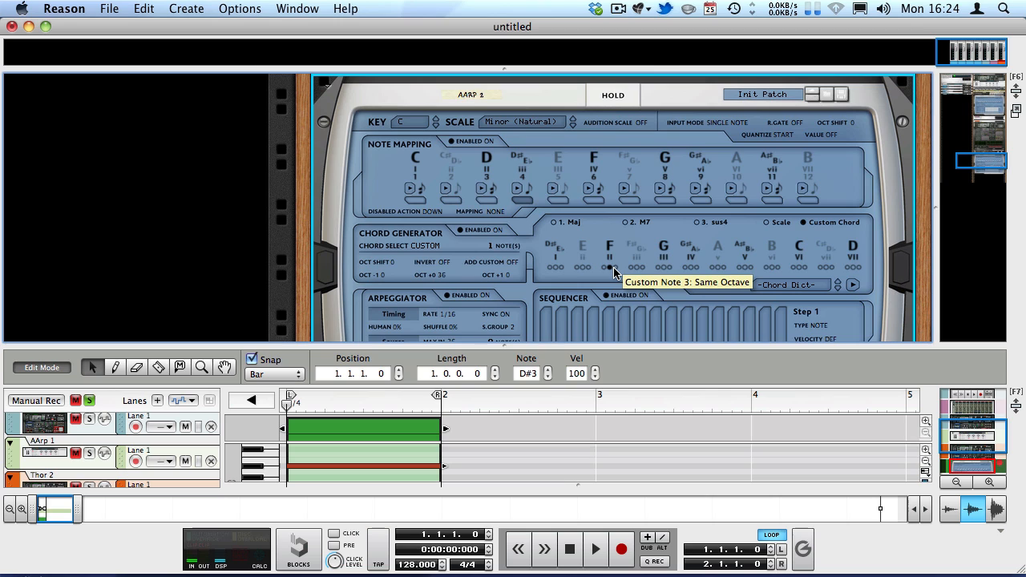
Add D# and G in the same octave to the custom chord and play the loop.
left_click(551, 268)
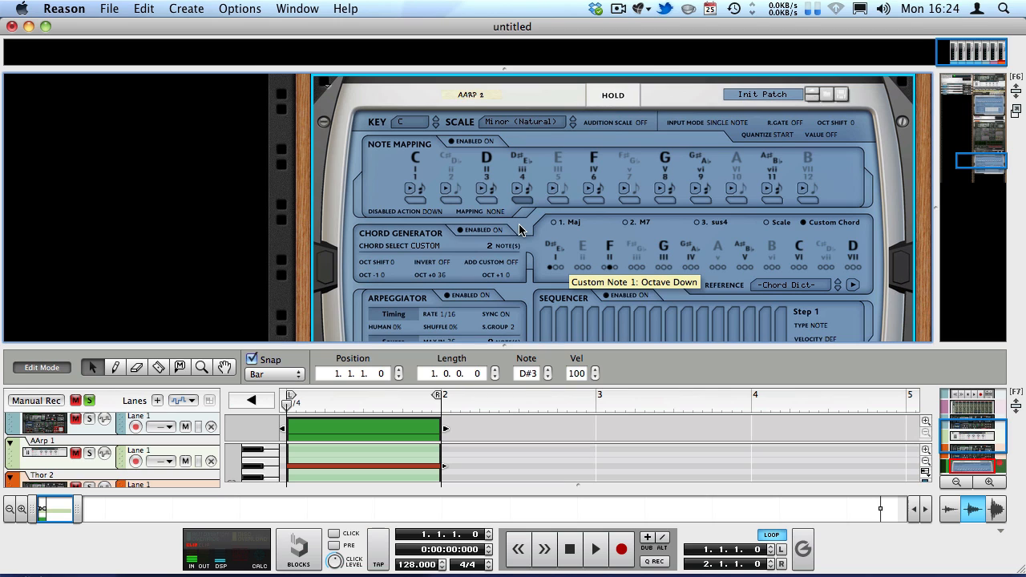
left_click(654, 268)
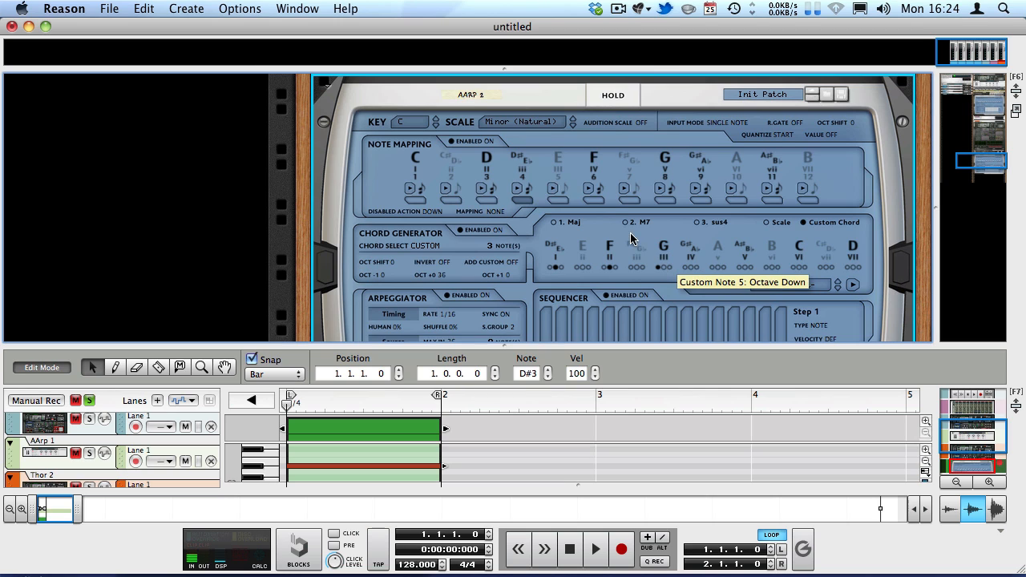
key("space")
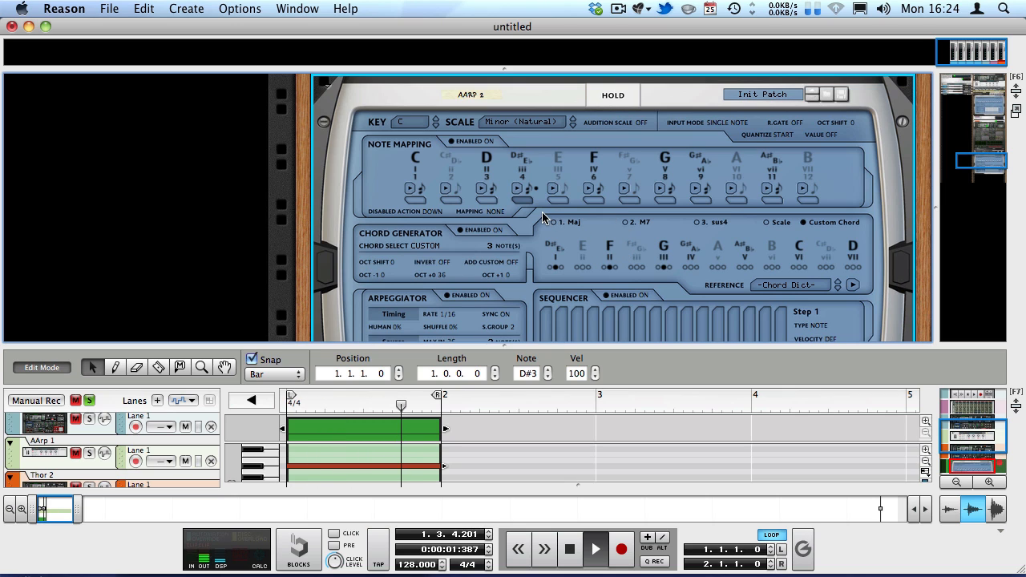
key("space")
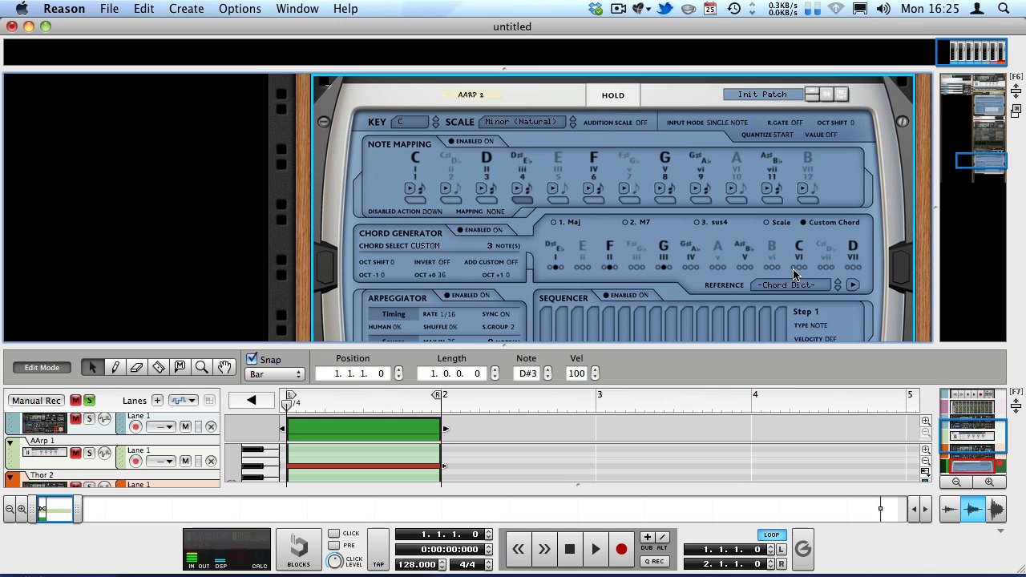
Try doubling the custom chord's G with the octave below while playing the loop, and restore it to the same octave.
left_click_drag(797, 267, 706, 355)
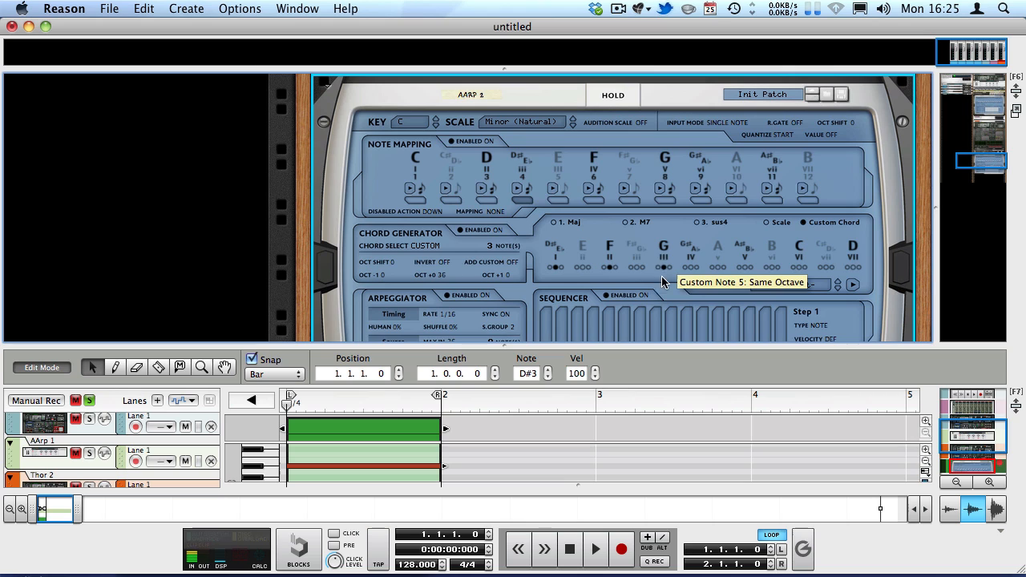
left_click_drag(633, 222, 628, 218)
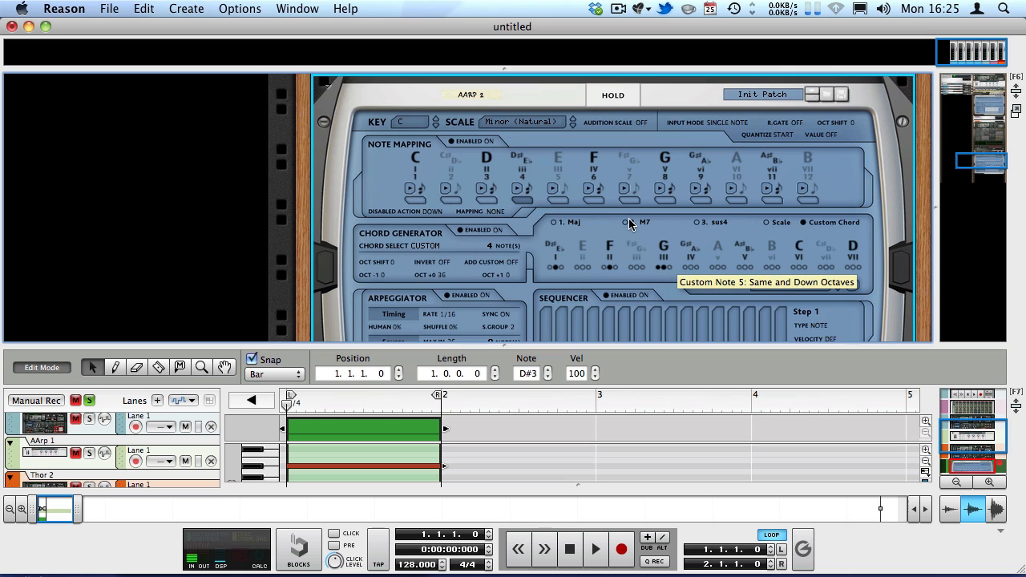
key("space")
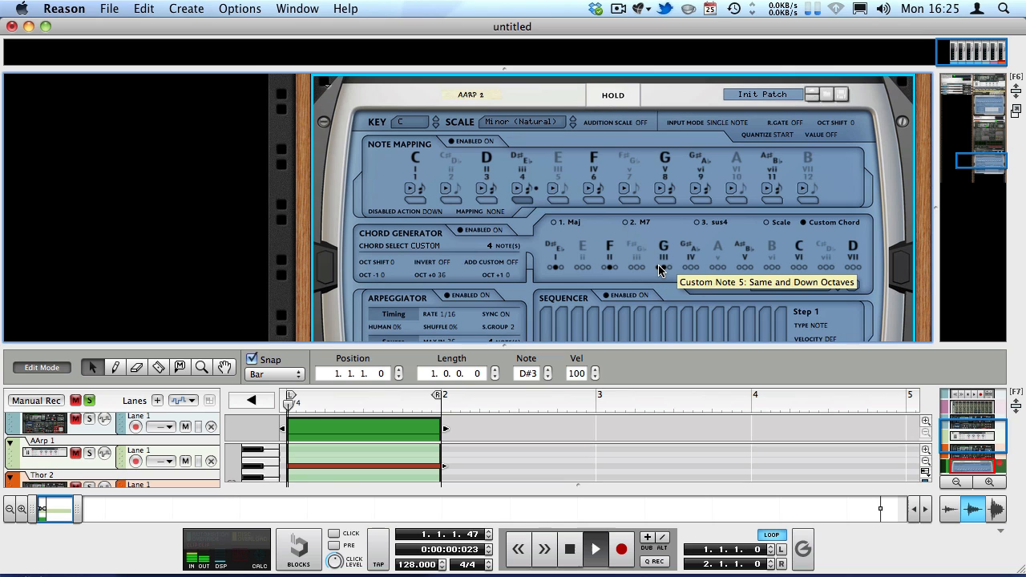
left_click_drag(660, 271, 616, 312)
key("space")
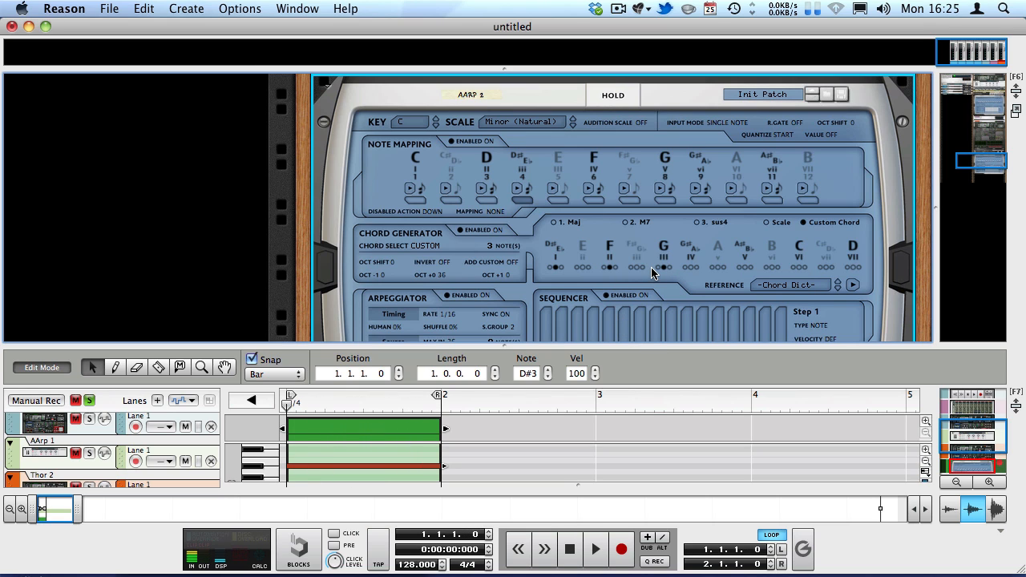
Browse the Chord Generator's reference chord dictionary from the common chords to the suspended ones, and close it without choosing a chord.
left_click(791, 292)
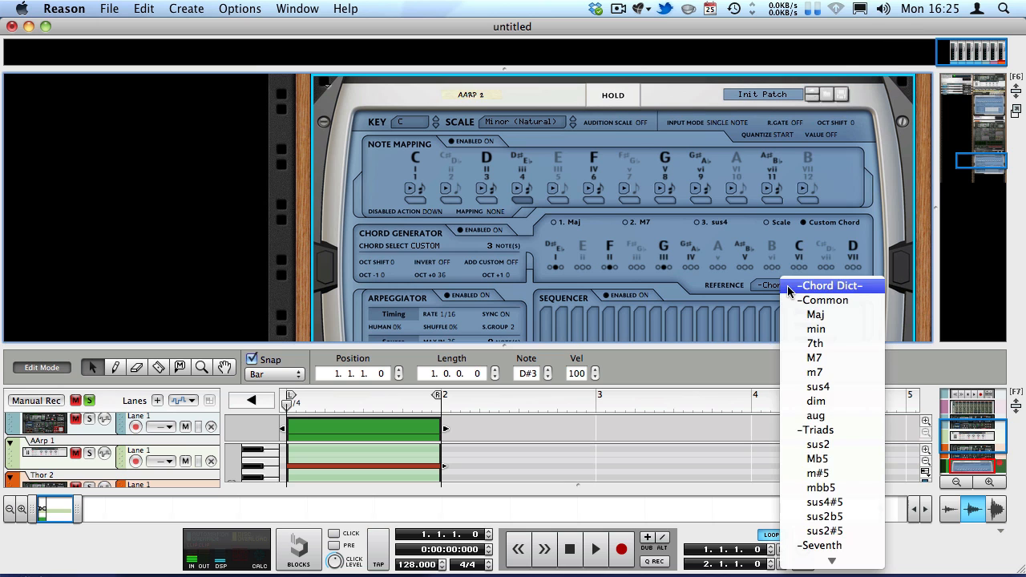
scroll(824, 401, "down", 10)
scroll(825, 417, "down", 5)
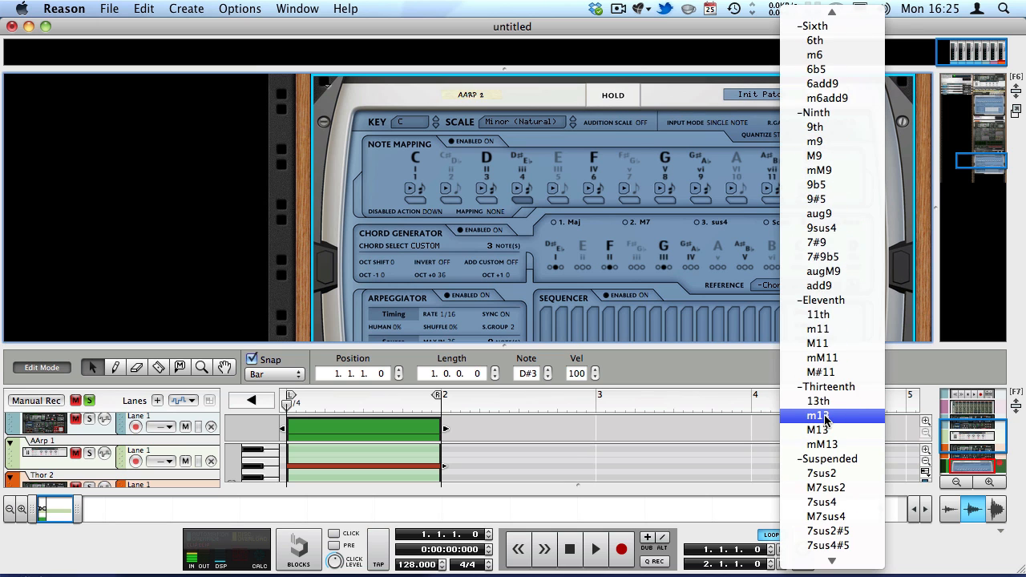
scroll(825, 408, "up", 12)
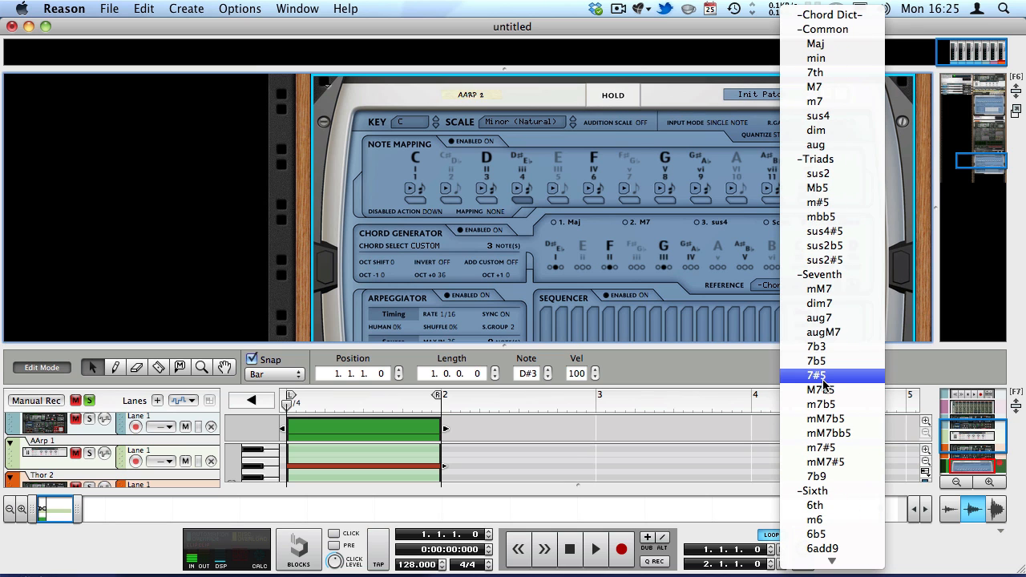
scroll(823, 380, "down", 10)
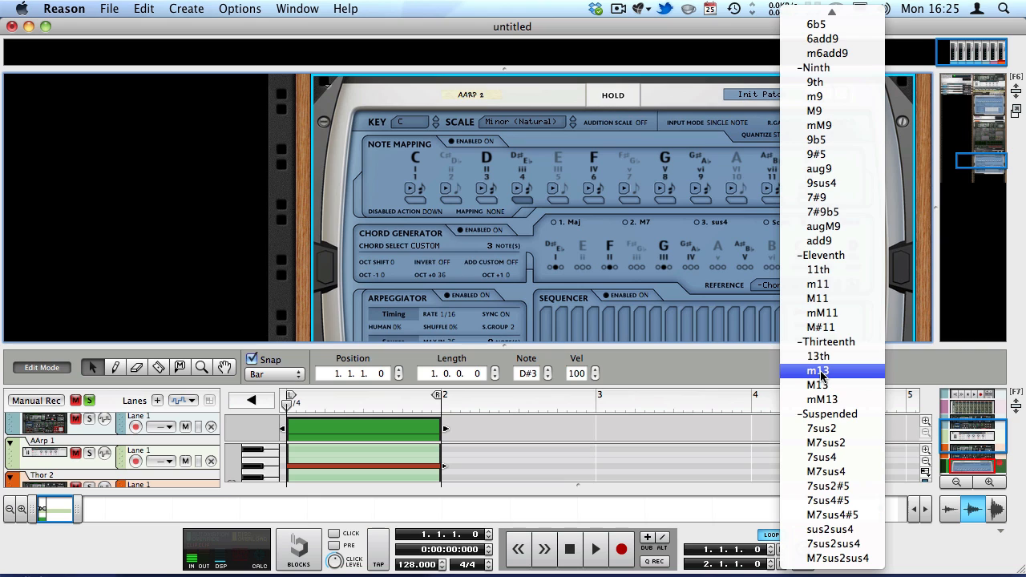
left_click(633, 246)
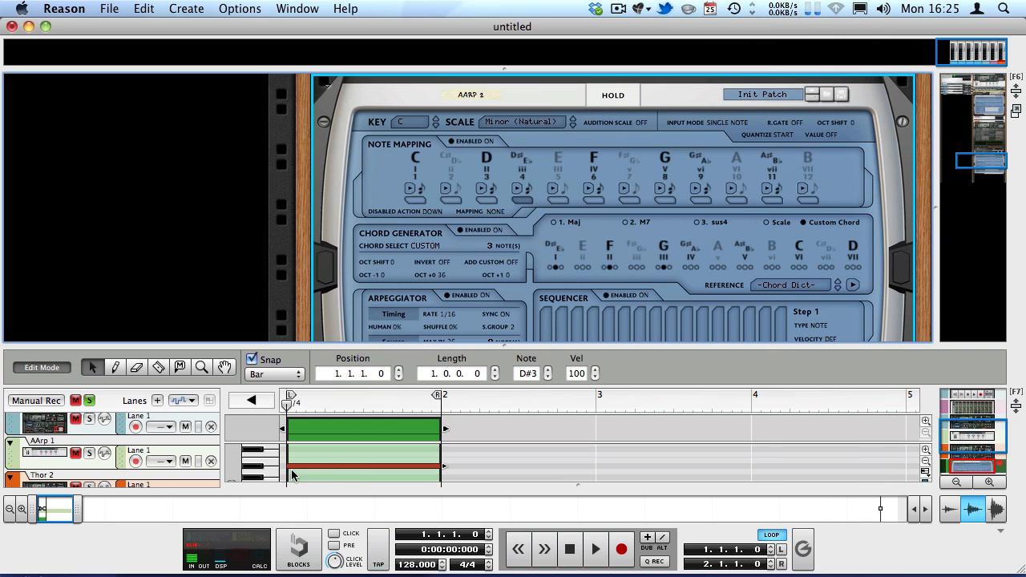
Move the D#3 note in the AArp 2 clip down to C3, enlarging the sequencer area to reach it.
left_click_drag(286, 473, 292, 479)
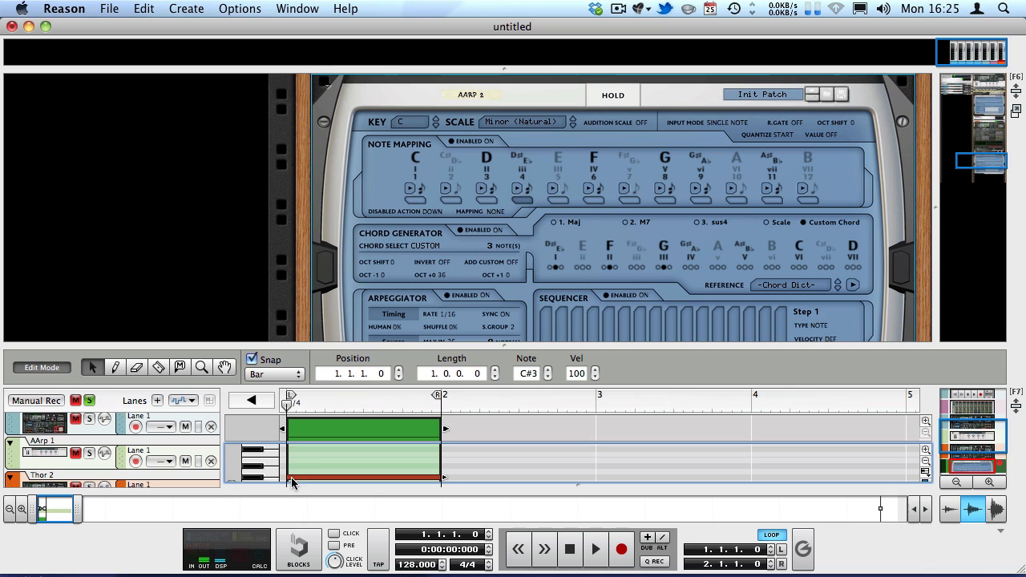
scroll(302, 466, "down", 4)
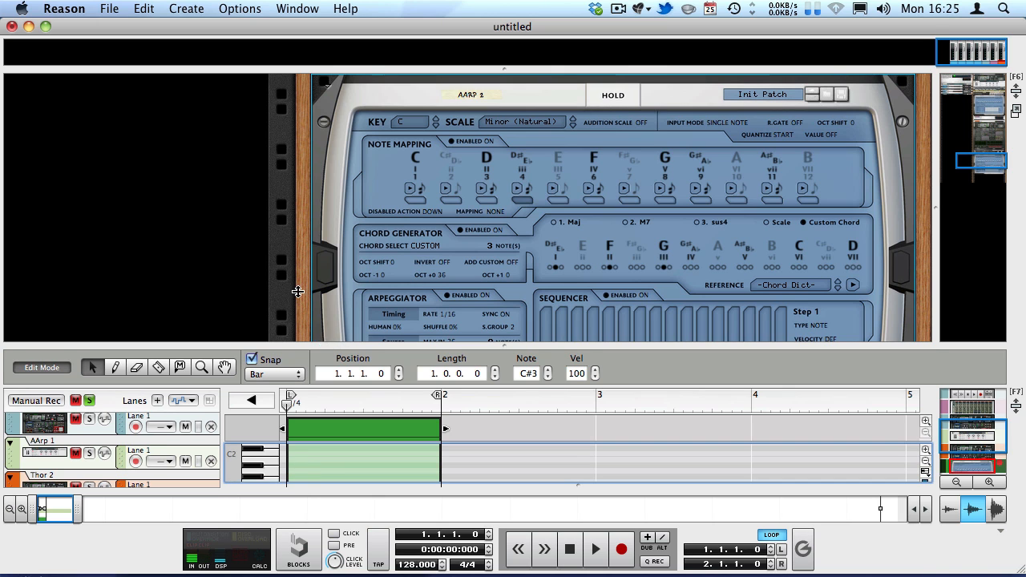
left_click_drag(297, 292, 298, 260)
scroll(314, 397, "up", 3)
left_click_drag(290, 392, 290, 399)
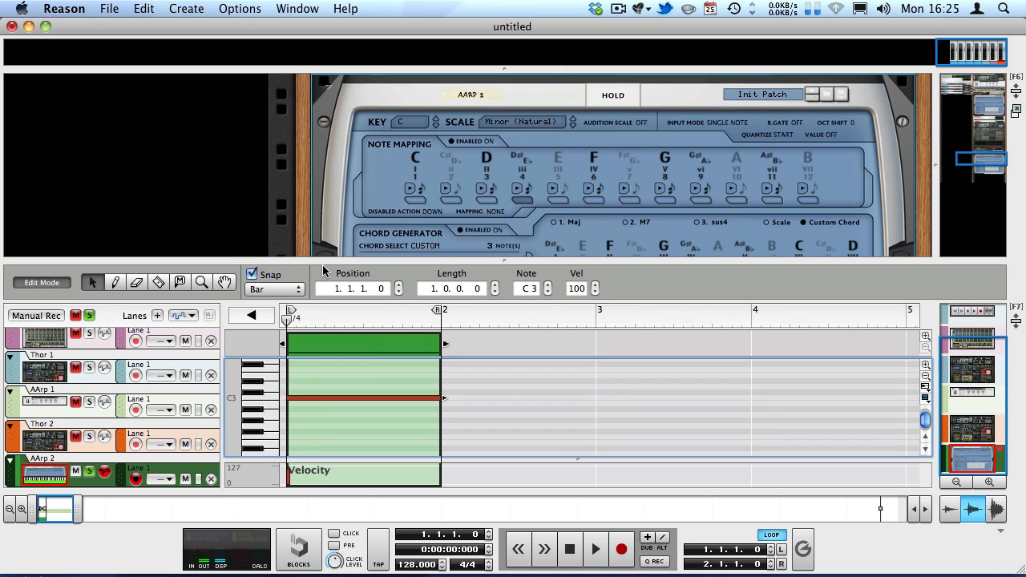
Enlarge the rack area to show AArp 2's arpeggiator and sequencer, and play the loop to watch the step display.
left_click_drag(322, 261, 305, 390)
scroll(312, 275, "down", 5)
scroll(316, 256, "up", 3)
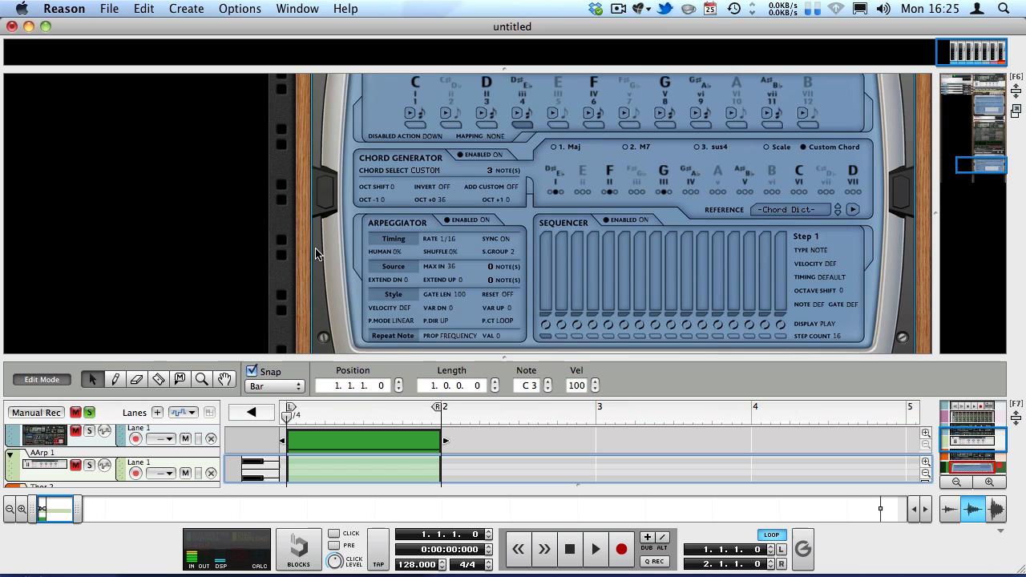
key("space")
mouse_move(551, 240)
left_mouse_down()
mouse_move(637, 280)
mouse_move(699, 285)
left_mouse_up()
key("space")
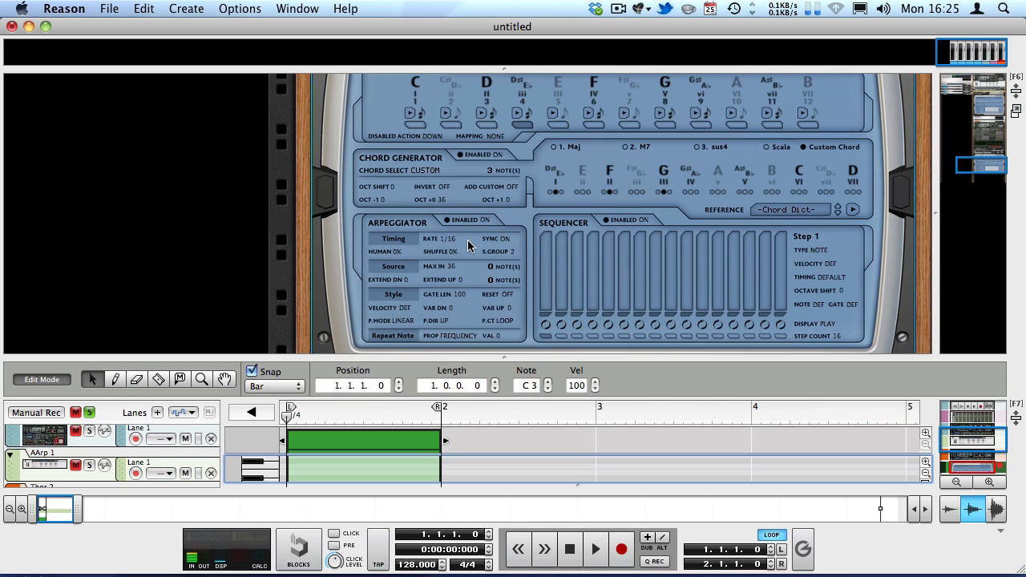
Set the arpeggiator's rate to 1/8 while the loop plays, and return playback to the start.
left_click(434, 240)
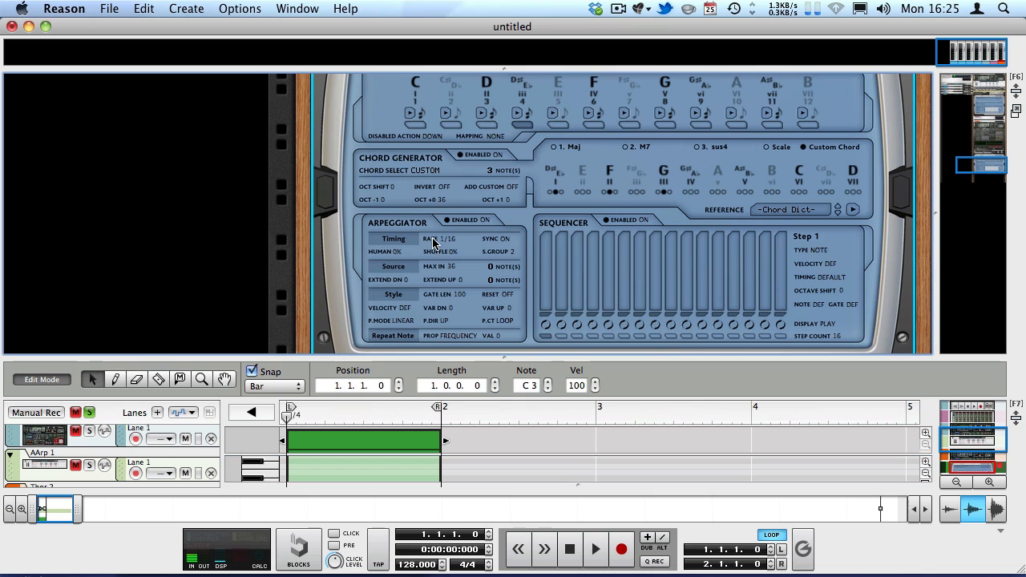
key("space")
left_click_drag(430, 239, 421, 283)
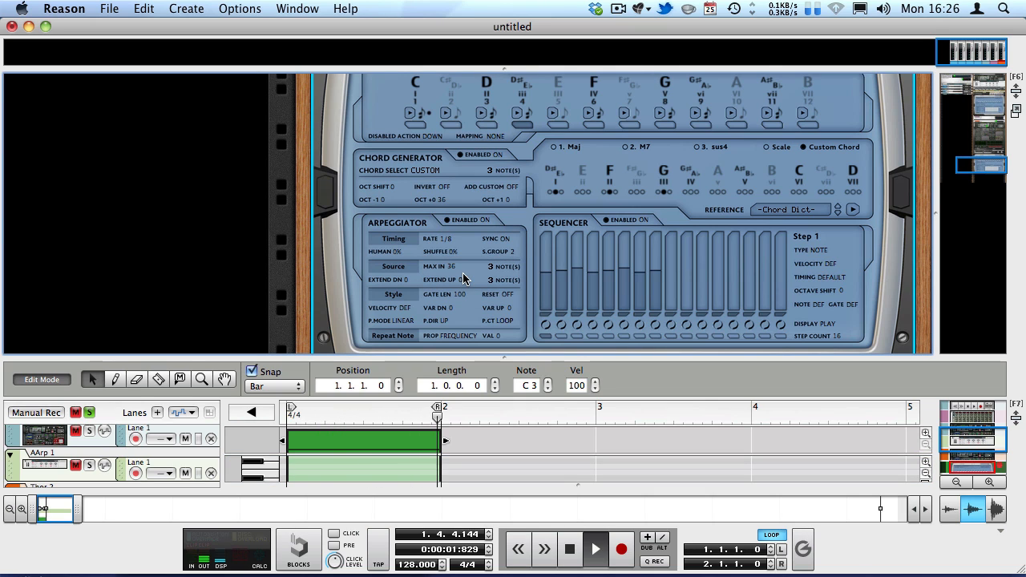
key("space")
key("shift+Return")
key("shift+Return")
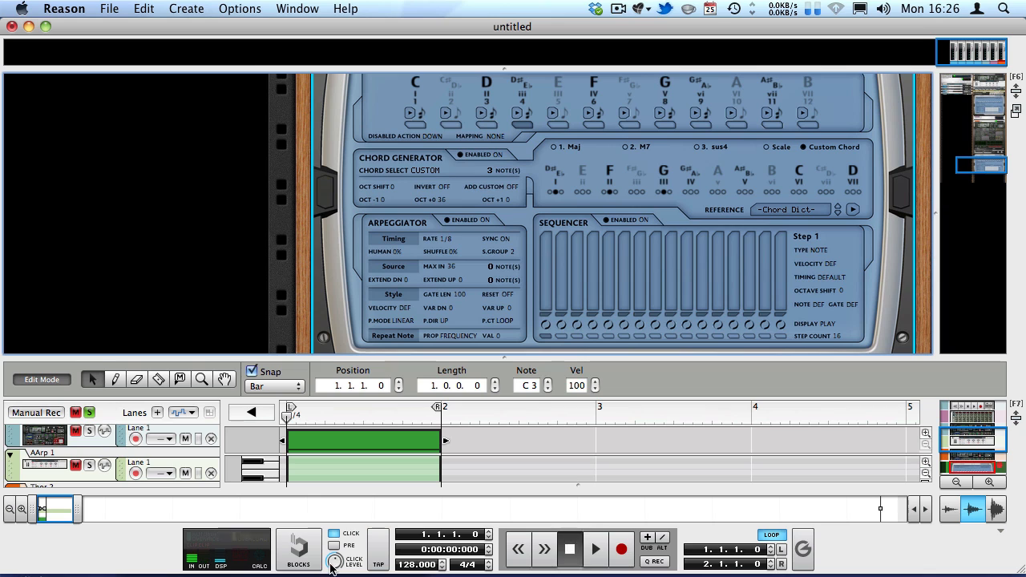
Turn on the metronome click, adjust its level, and play the loop against it.
left_click_drag(332, 565, 333, 558)
key("space")
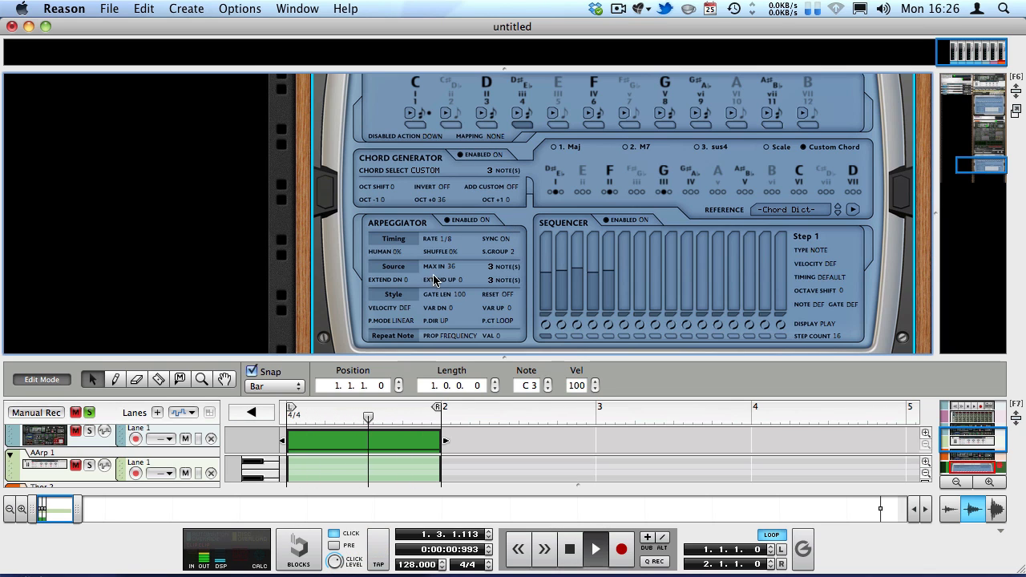
key("space")
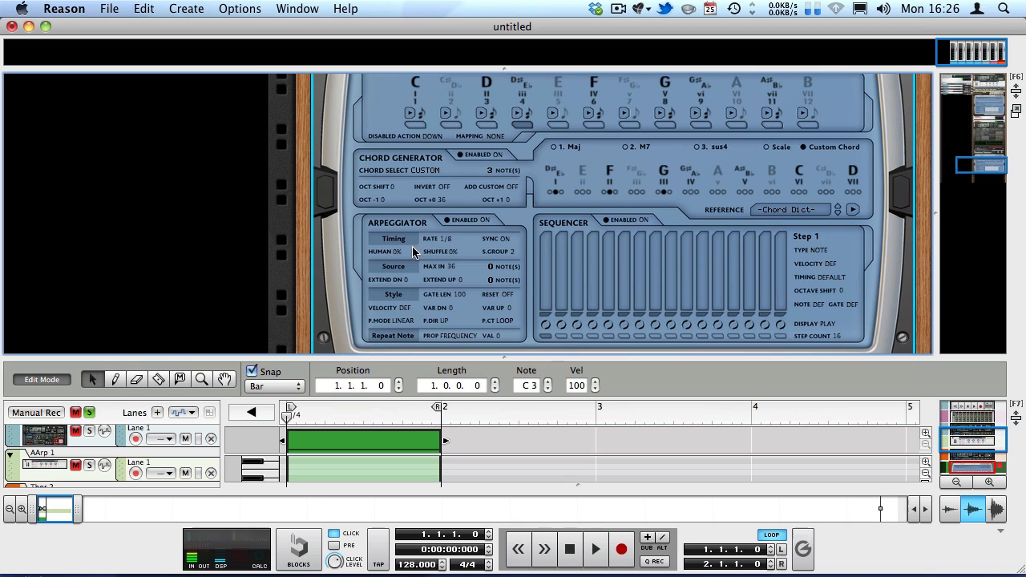
Try the arpeggiator's Human timing at 56% with the loop playing, and return it to 0%.
left_click_drag(377, 254, 325, 224)
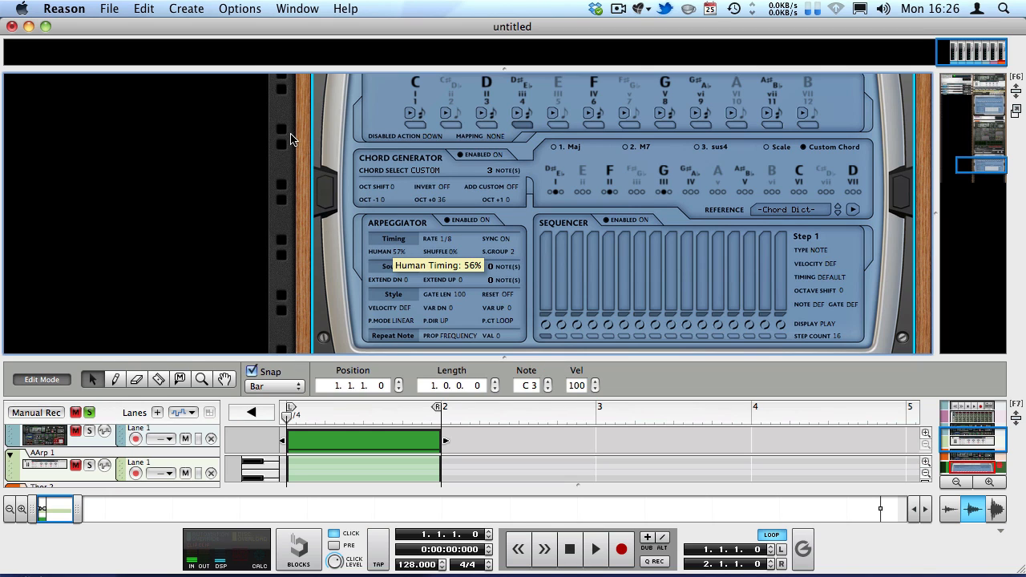
left_click_drag(286, 144, 280, 140)
key("space")
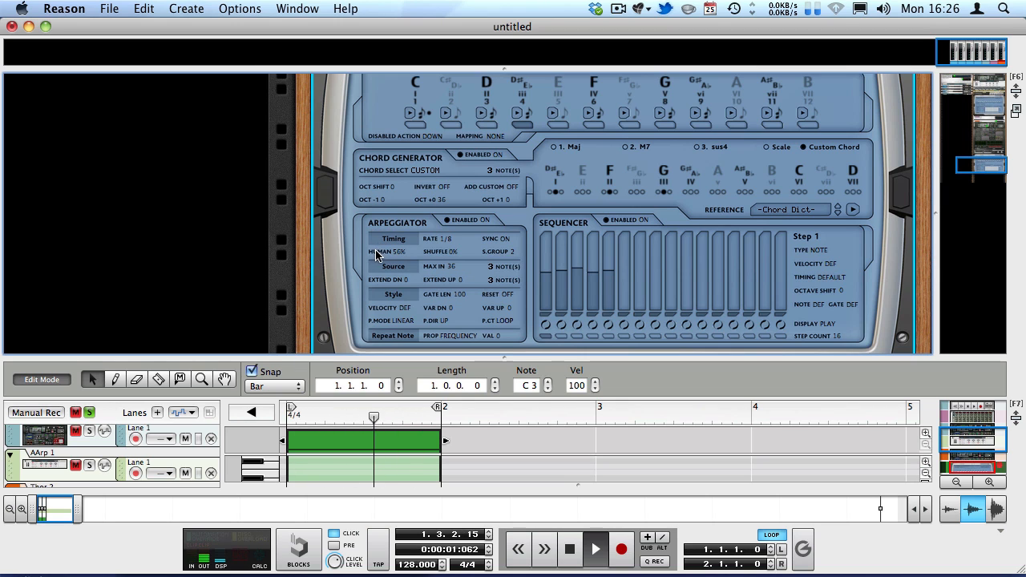
key("space")
left_click_drag(373, 255, 350, 373)
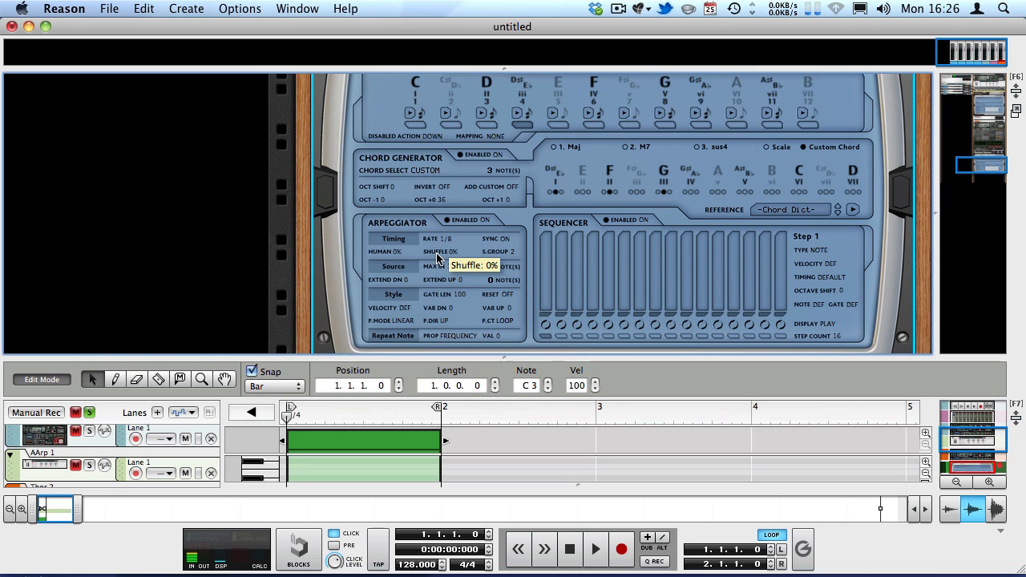
Try out the arpeggiator's Shuffle amount while the loop plays, and return it to 0%.
key("space")
left_click_drag(437, 256, 405, 244)
key("space")
key("shift+Return")
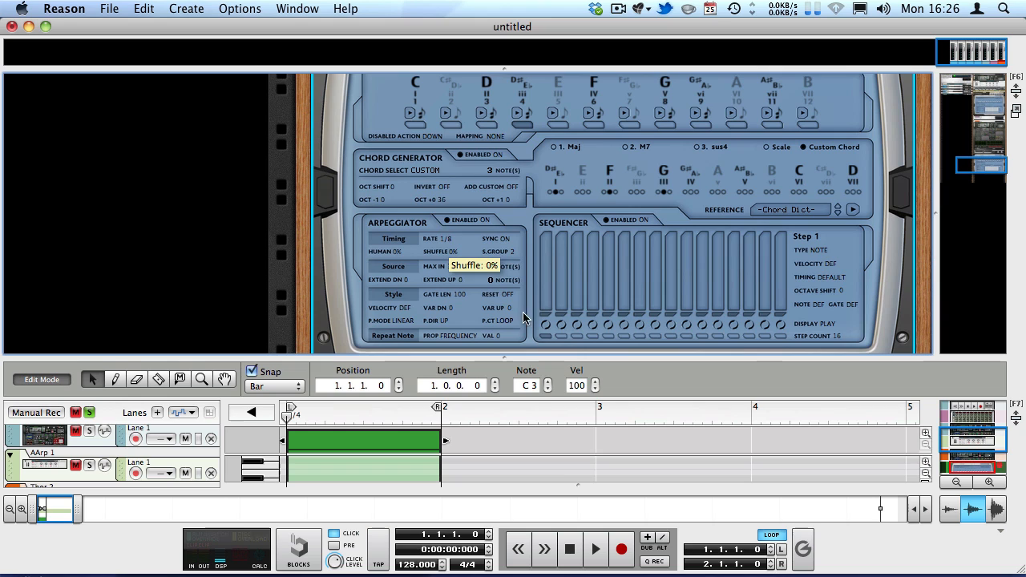
Set the arpeggiator's Extend Up to 1 and play the loop.
scroll(540, 306, "down", 3)
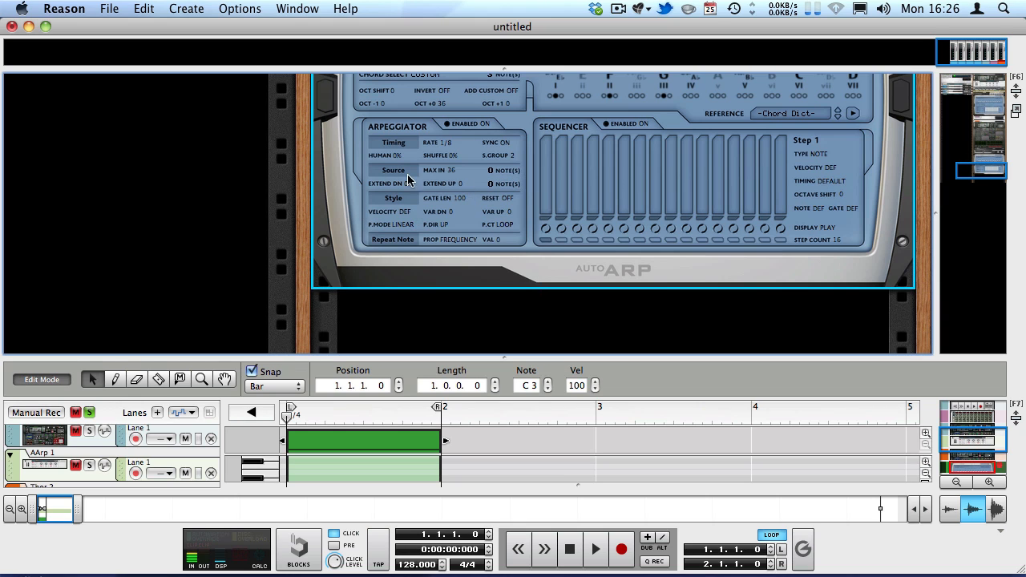
mouse_move(429, 175)
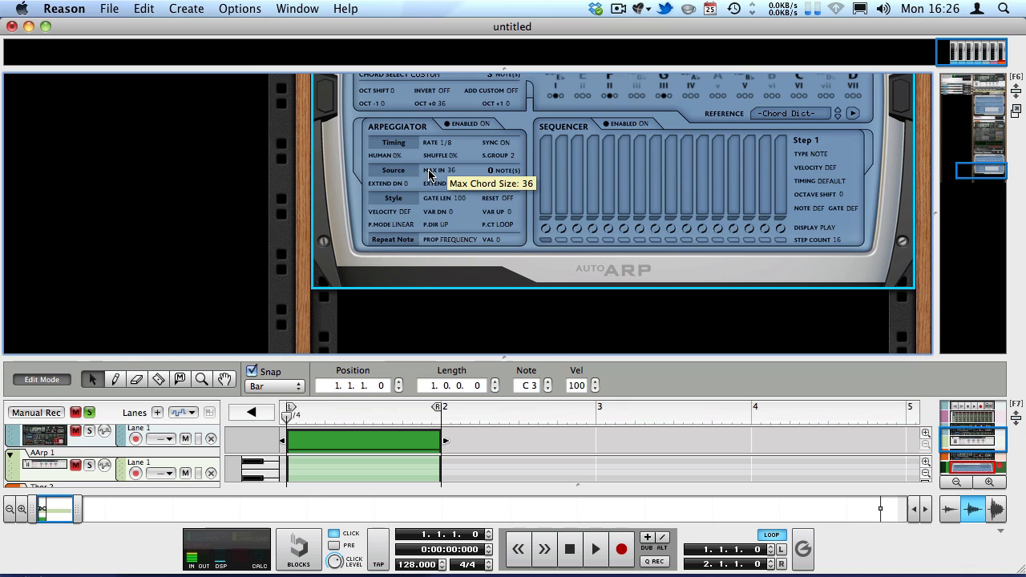
key("space")
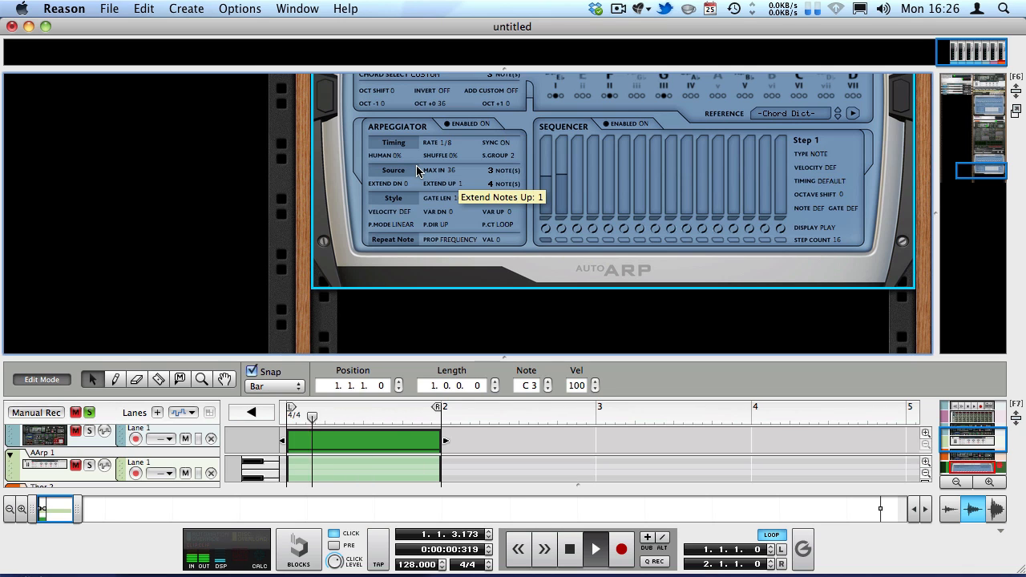
Try the arpeggiator's Extend Up at 2 with the loop playing, and return it to 0.
left_click_drag(403, 158, 397, 153)
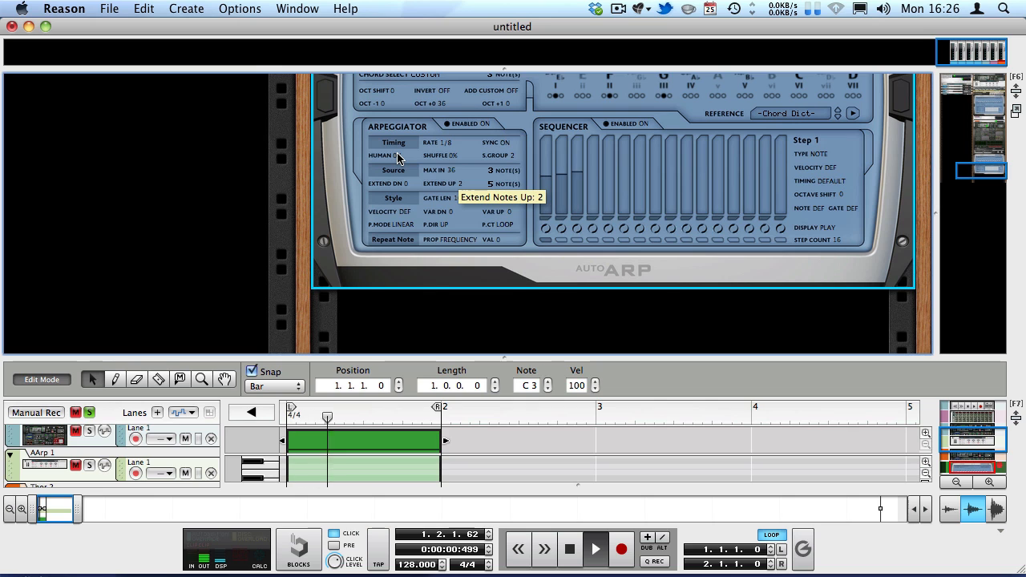
key("space")
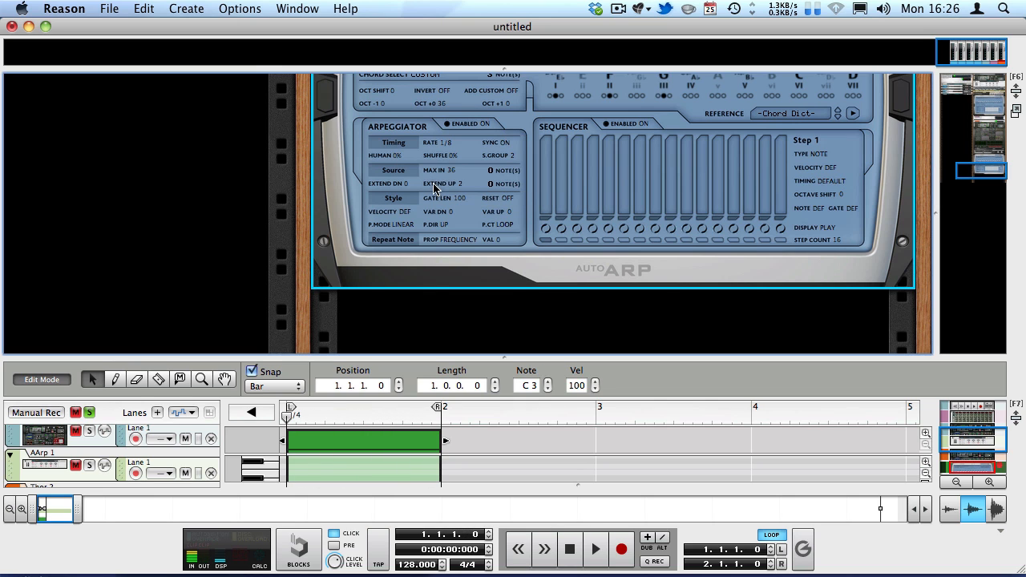
left_click_drag(433, 188, 433, 193)
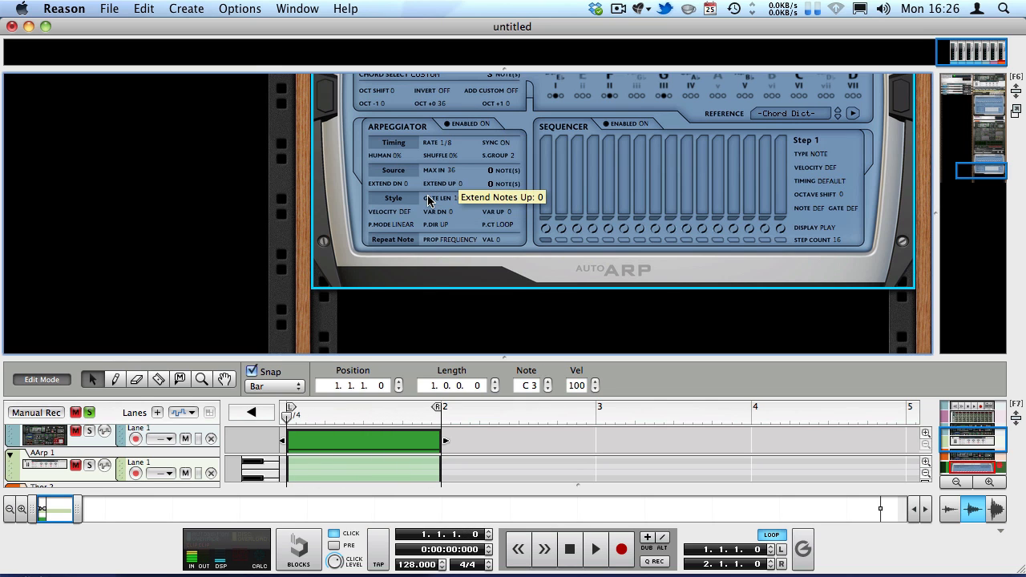
scroll(428, 200, "up", 5)
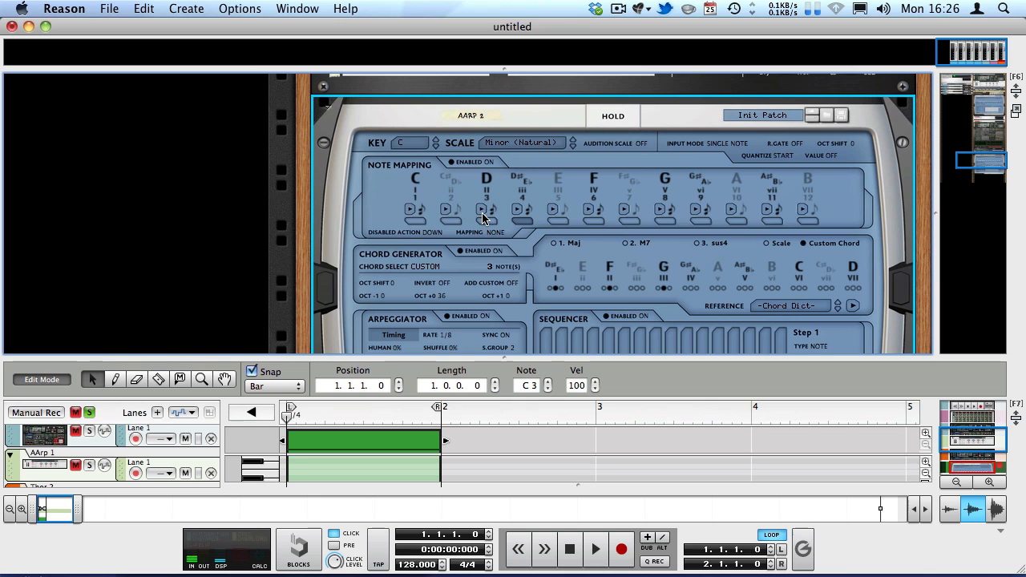
scroll(641, 226, "down", 5)
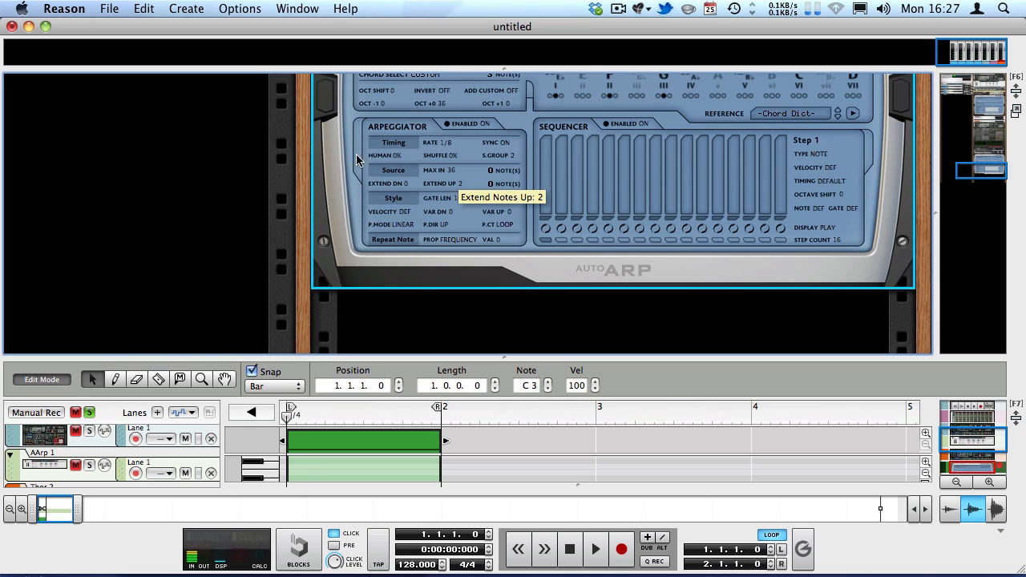
left_click_drag(321, 150, 343, 177)
left_click_drag(438, 188, 422, 179)
key("space")
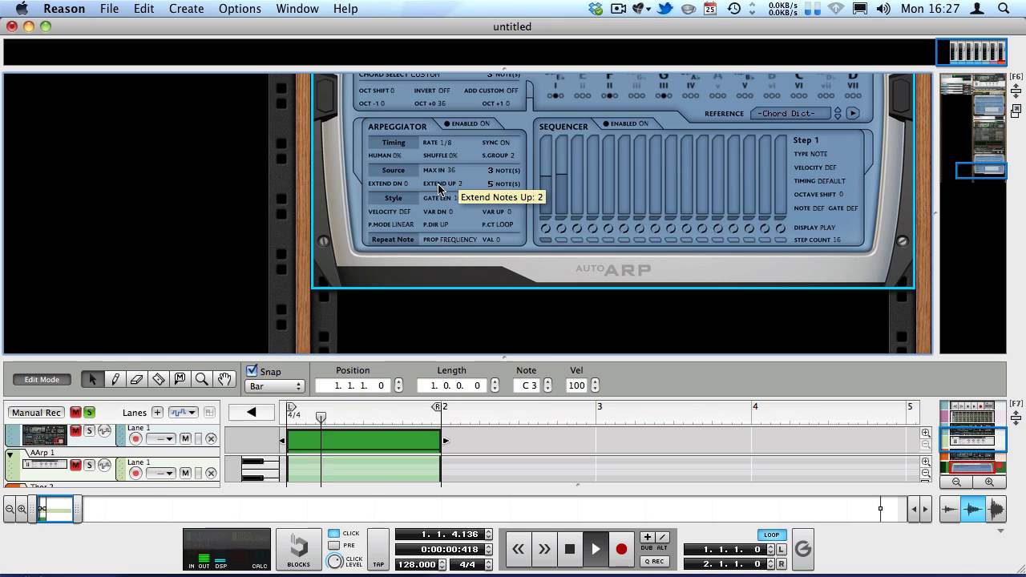
key("space")
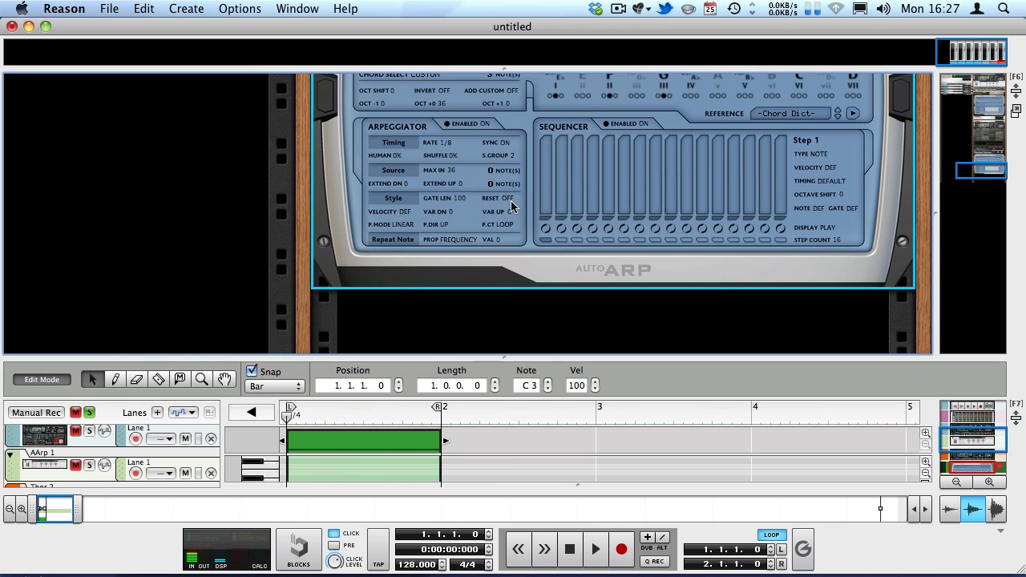
Set the arpeggiator's gate length to 52 while the loop plays, and stop playback.
key("space")
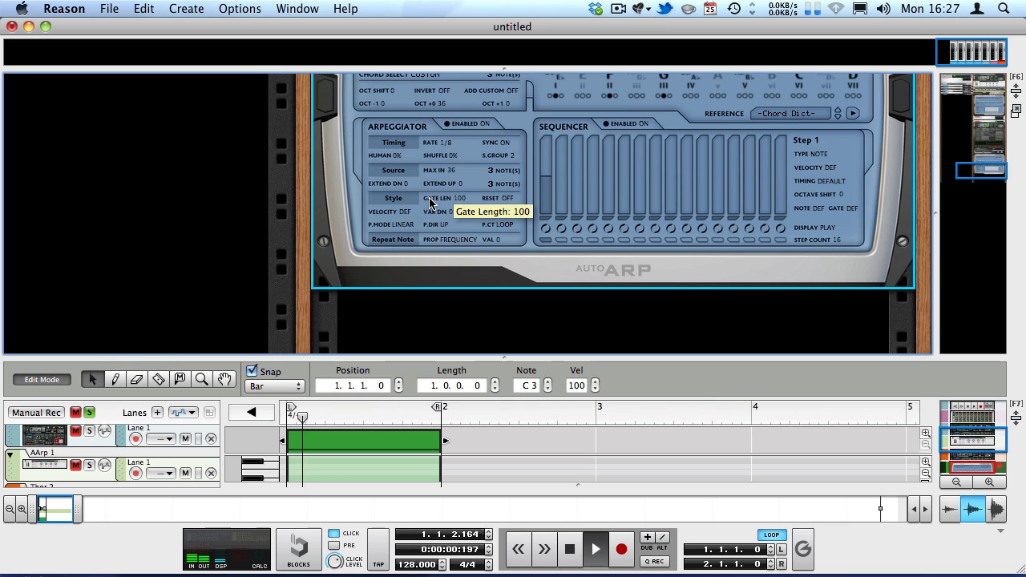
left_click_drag(437, 206, 333, 284)
key("space")
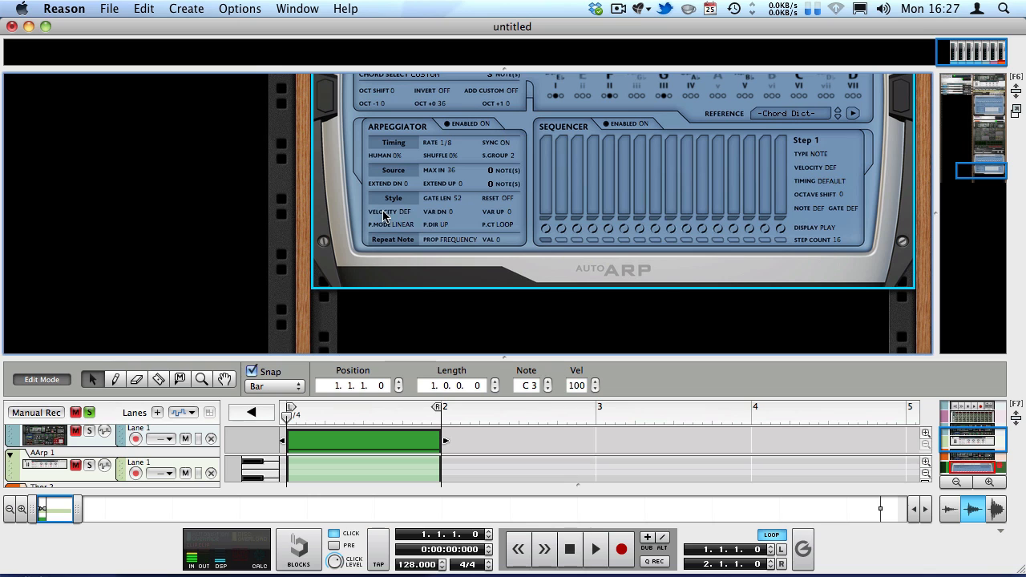
Try an arpeggiator velocity of 45 with the loop playing, and return it to the default.
left_click_drag(385, 212, 350, 200)
key("space")
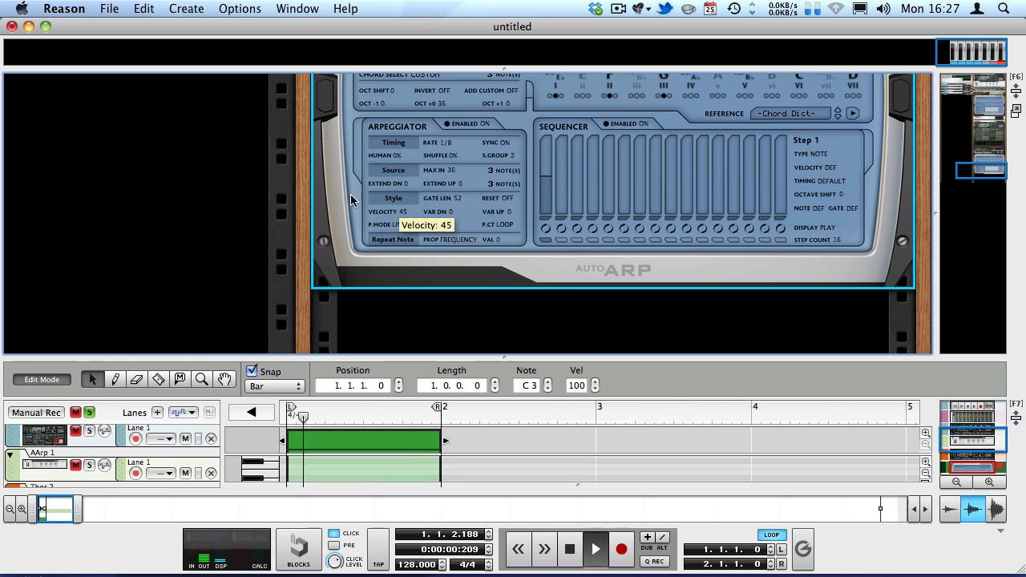
key("space")
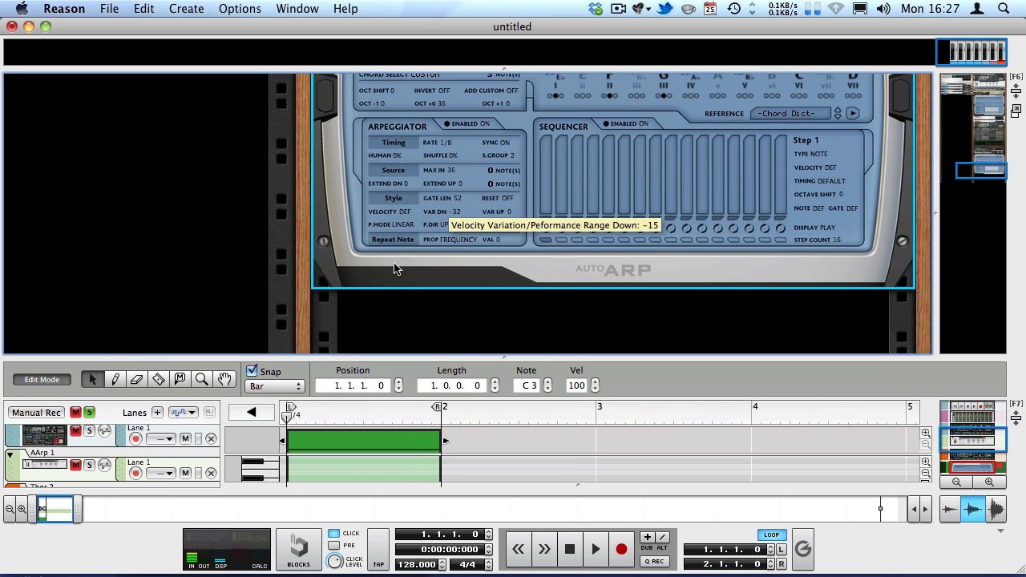
Try velocity variation of -45 down and 44 up while the loop plays, and return both to 0.
left_click_drag(497, 211, 402, 139)
key("space")
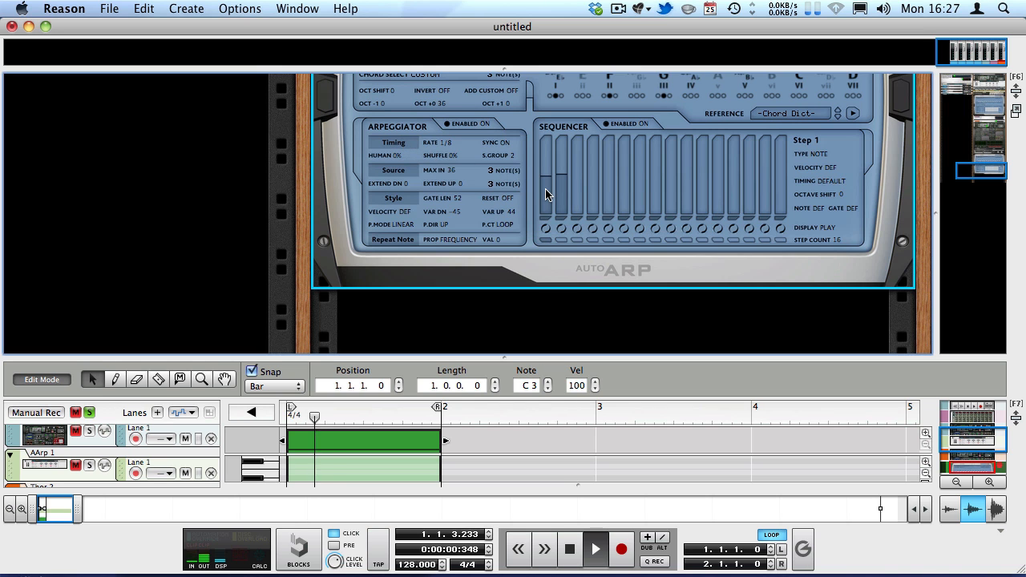
scroll(545, 195, "up", 10)
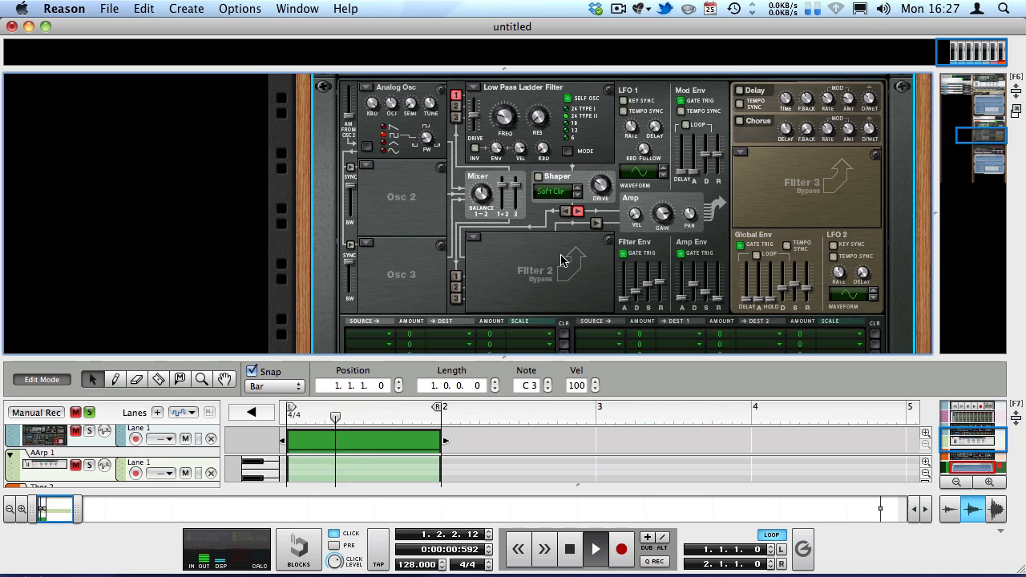
scroll(559, 259, "down", 10)
scroll(558, 259, "up", 4)
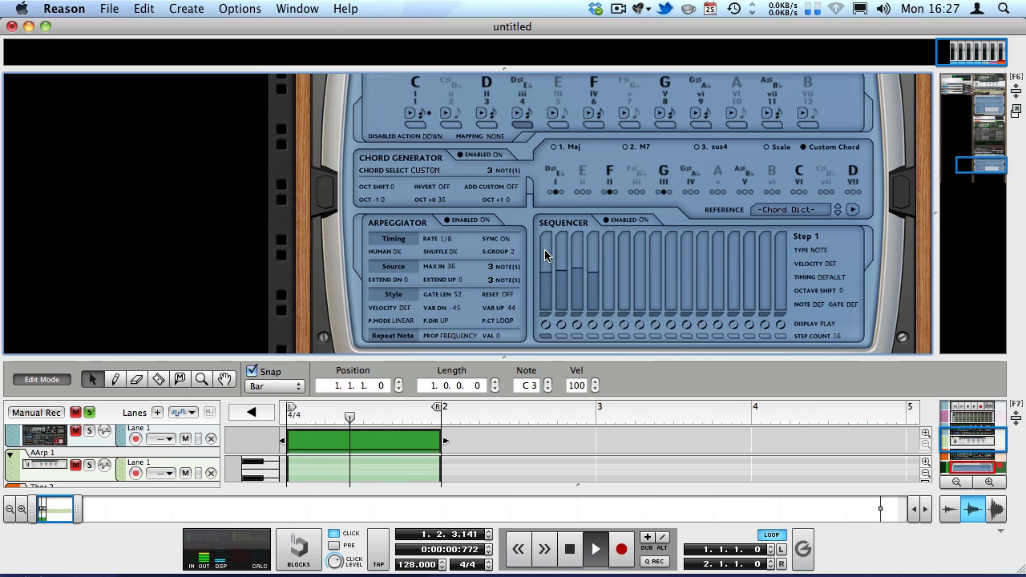
key("space")
left_click_drag(439, 303, 413, 282)
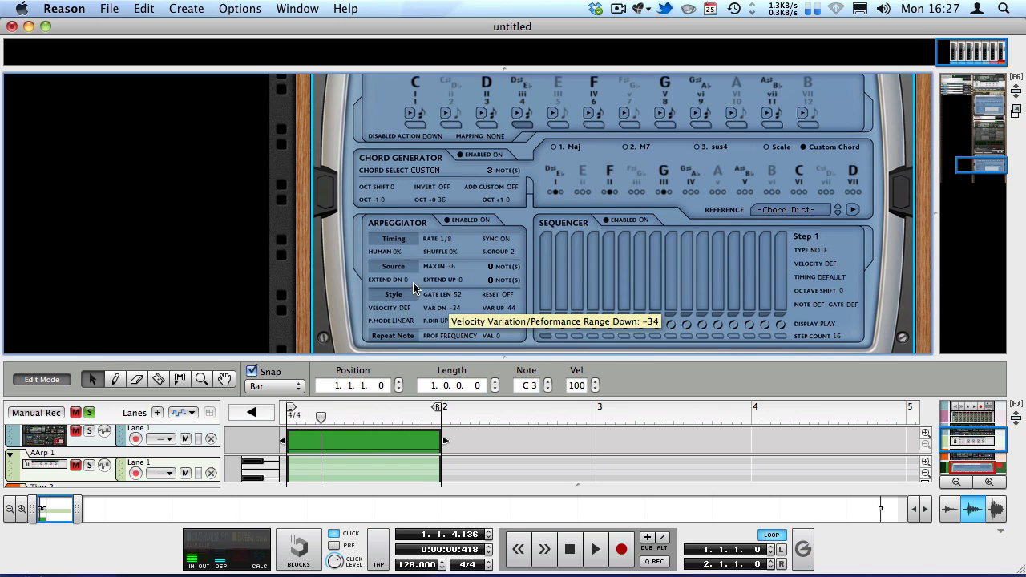
left_click_drag(367, 245, 364, 238)
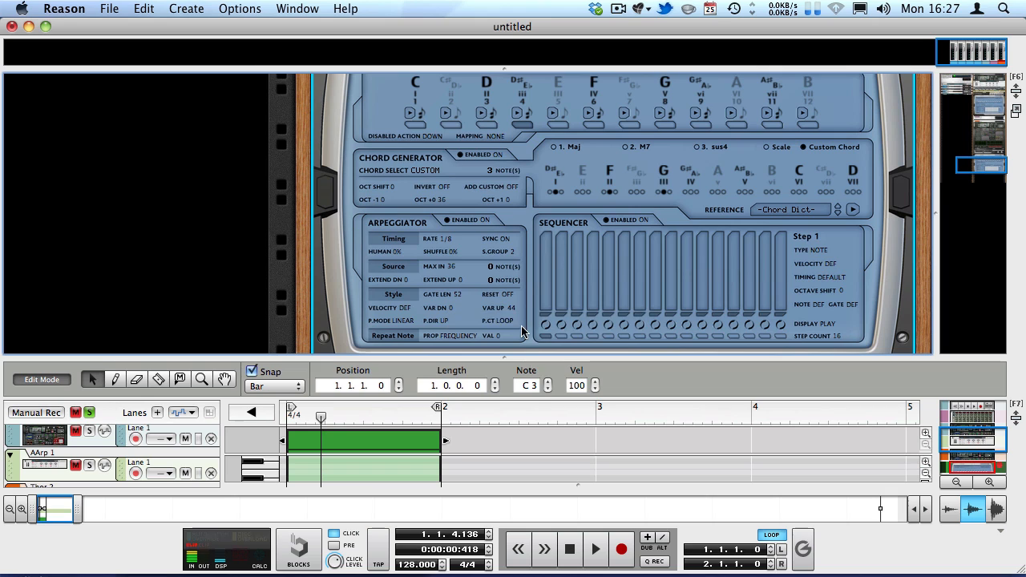
left_click_drag(492, 310, 500, 384)
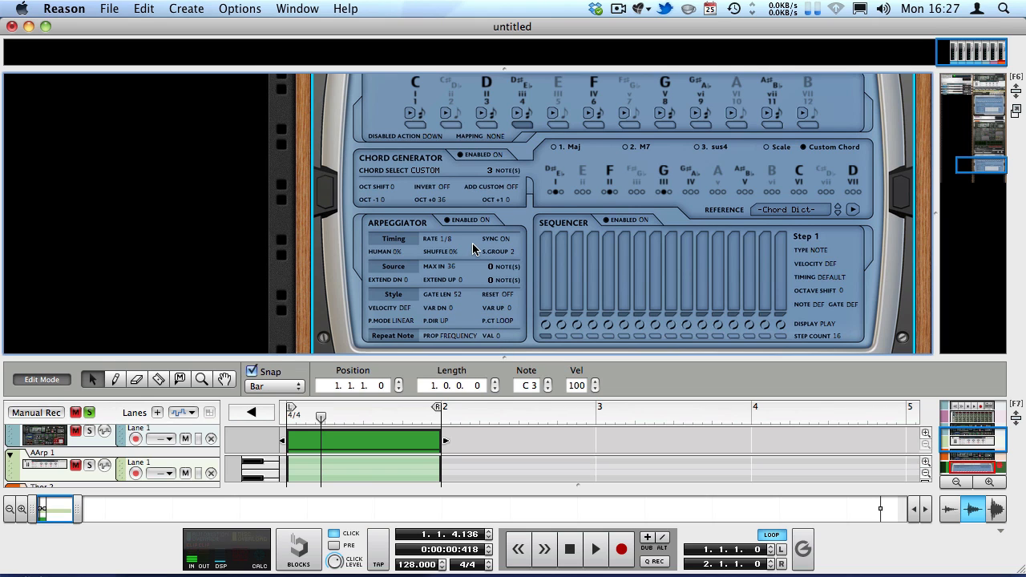
Set the type of sequencer step 1 to C.Chord and play the loop.
scroll(471, 243, "down", 3)
scroll(561, 228, "up", 3)
scroll(549, 229, "down", 3)
key("KP_0")
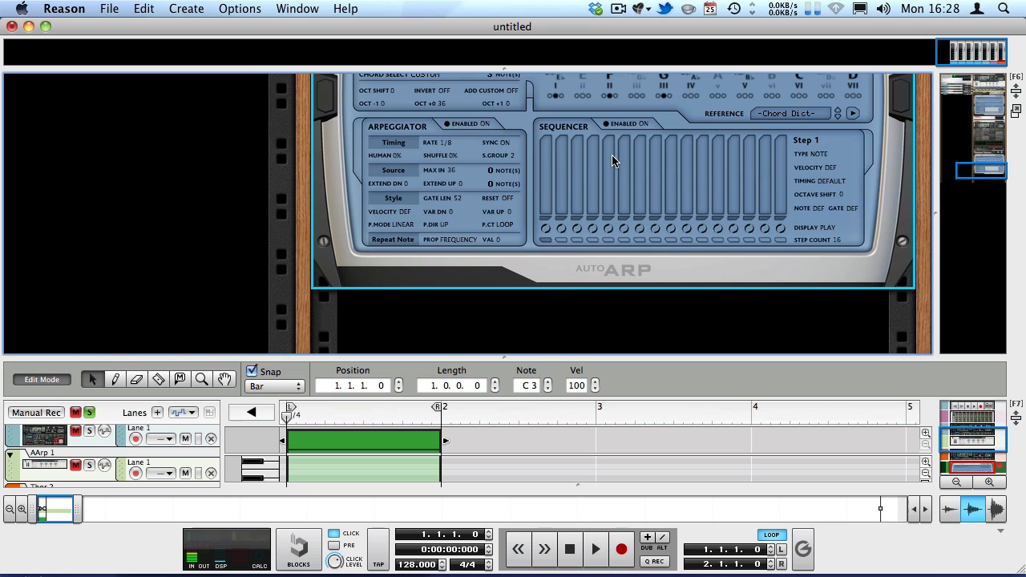
left_click(593, 241)
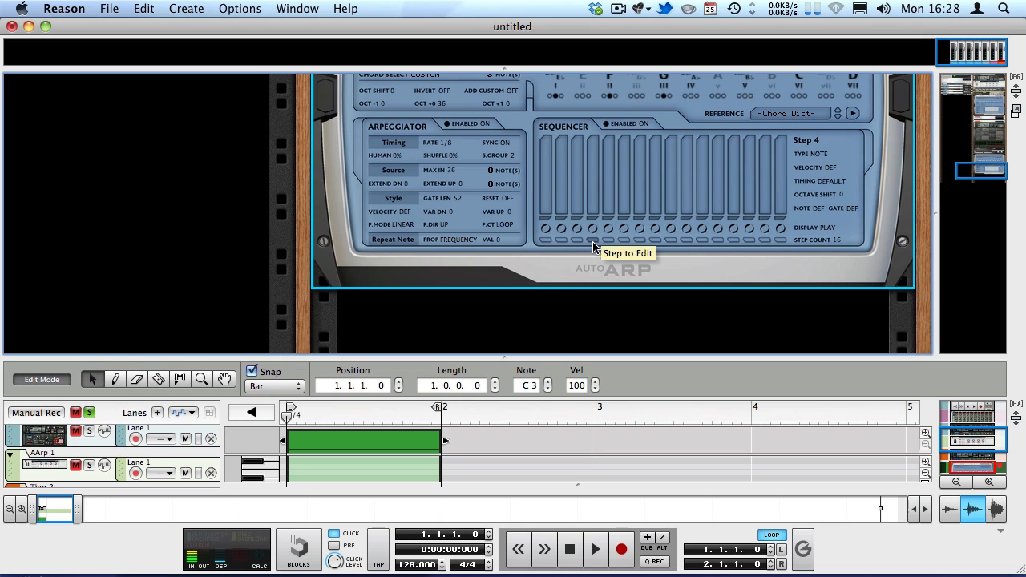
left_click(546, 240)
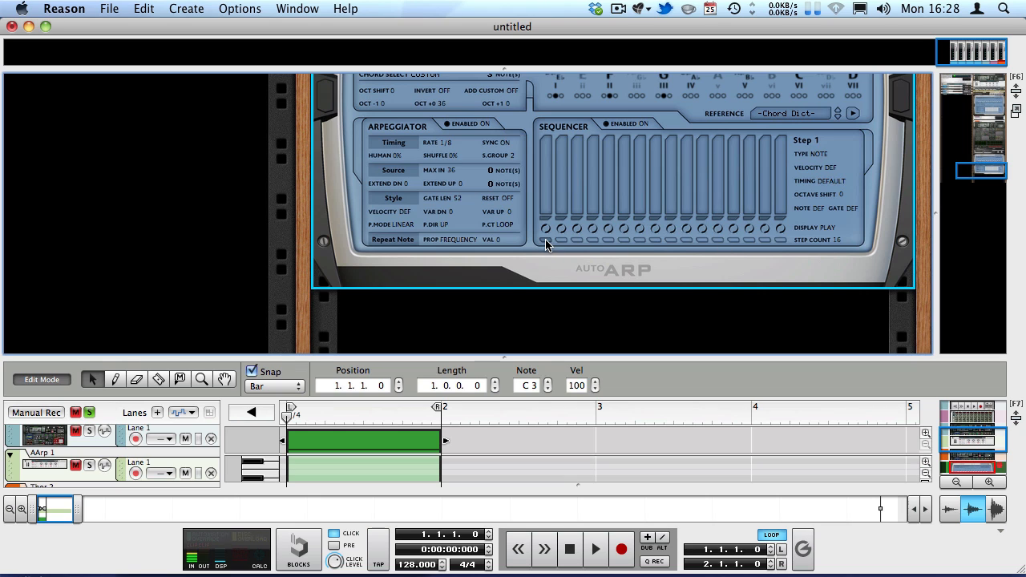
mouse_move(804, 152)
left_mouse_down()
mouse_move(727, 57)
mouse_move(808, 142)
left_mouse_up()
key("space")
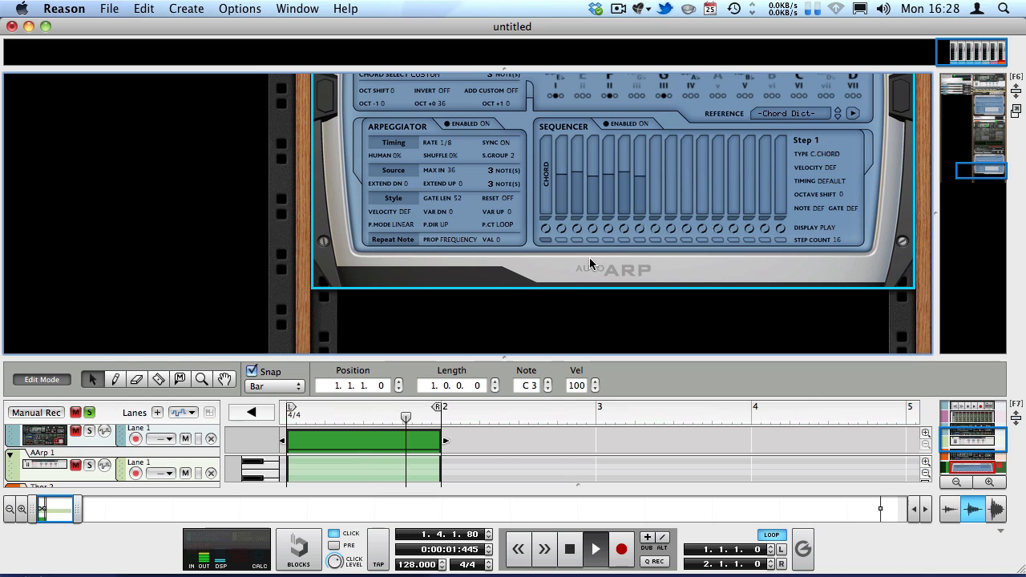
key("space")
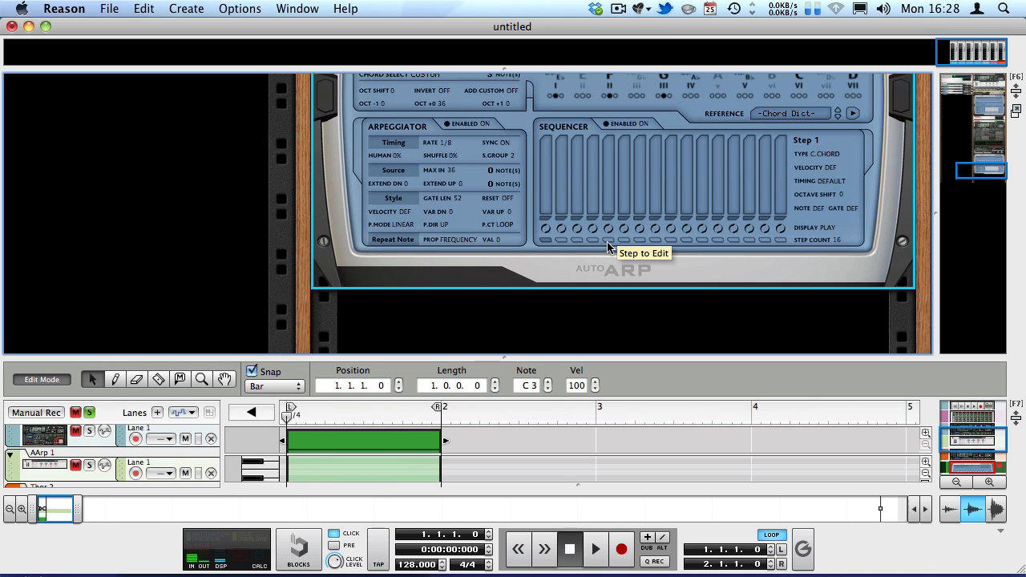
Set the octave shift of sequencer step 5 to +1 and play the loop.
left_click(603, 240)
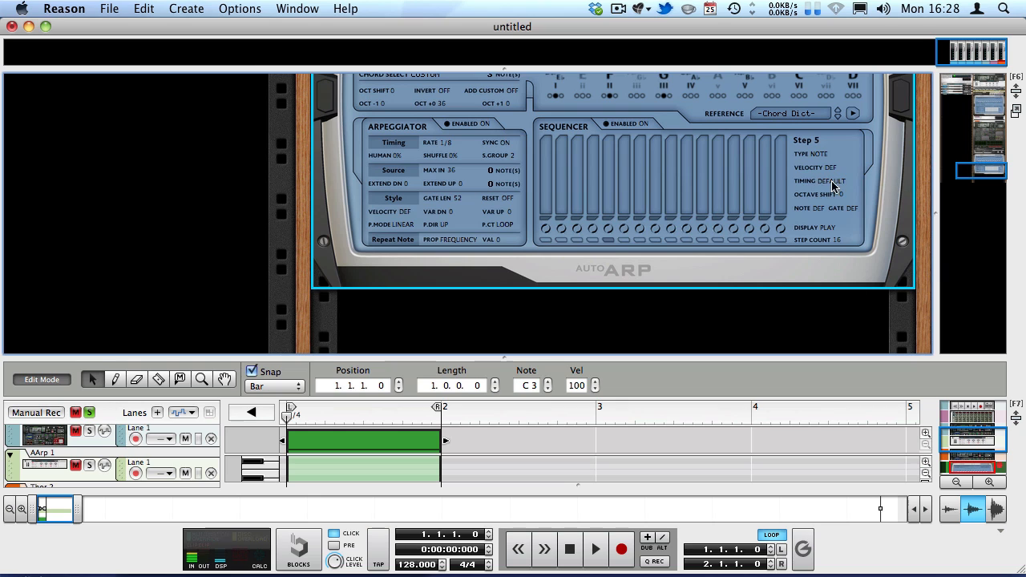
left_click_drag(763, 185, 758, 171)
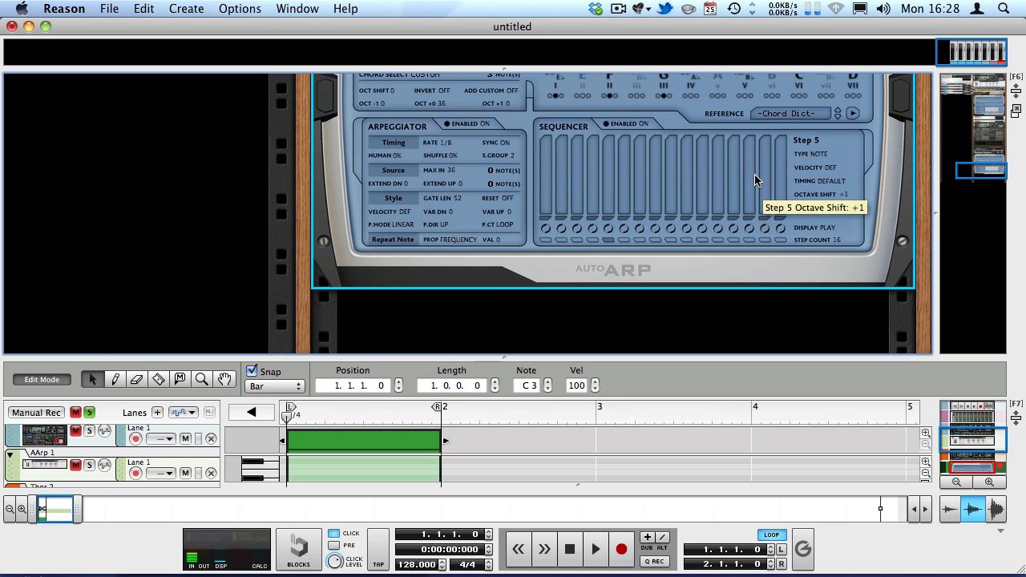
key("space")
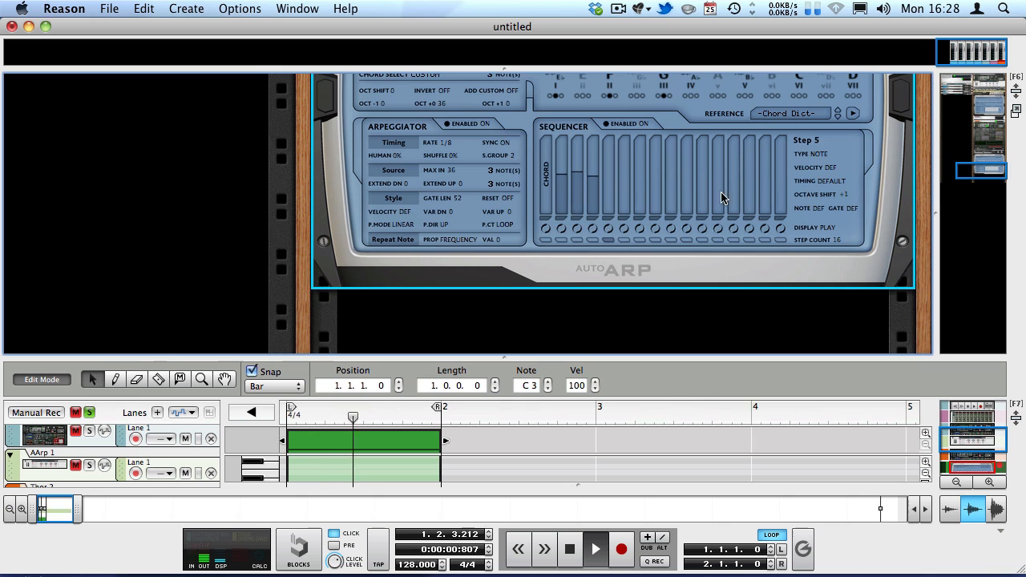
Set the octave shift of sequencer step 8 to +1 while the loop plays, and stop playback at the loop start.
left_click(654, 241)
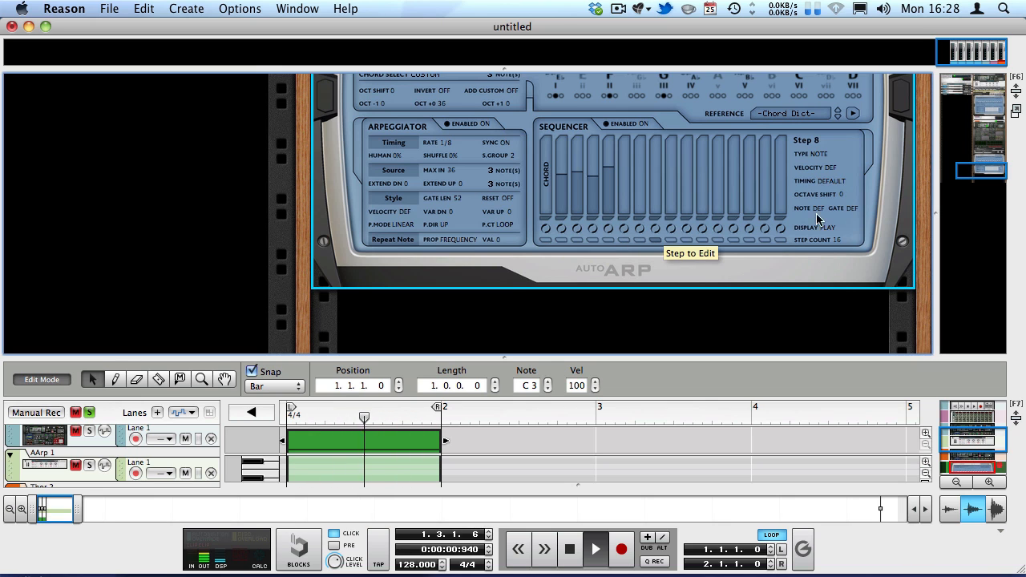
left_click_drag(817, 196, 764, 208)
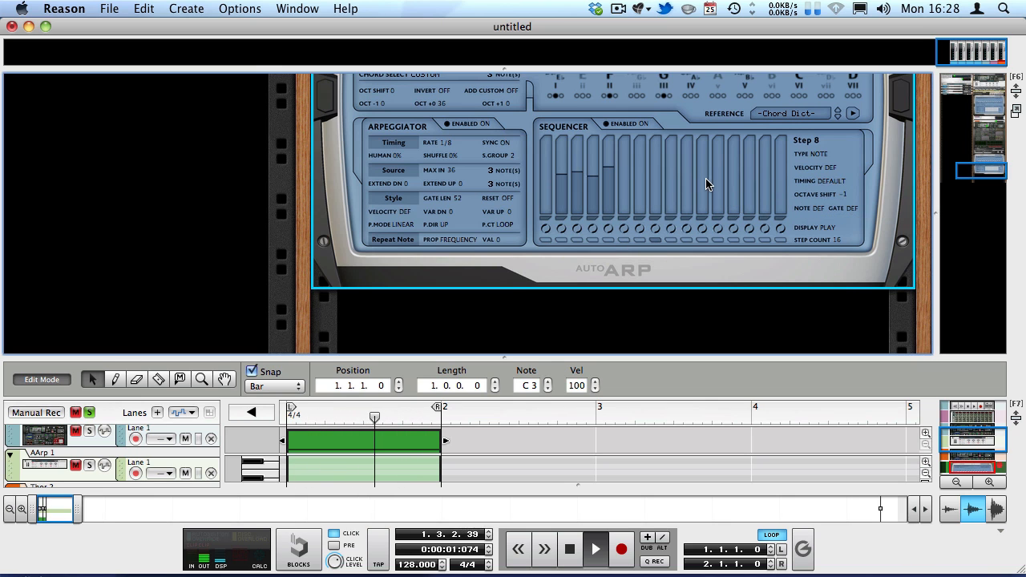
left_click_drag(823, 187, 698, 139)
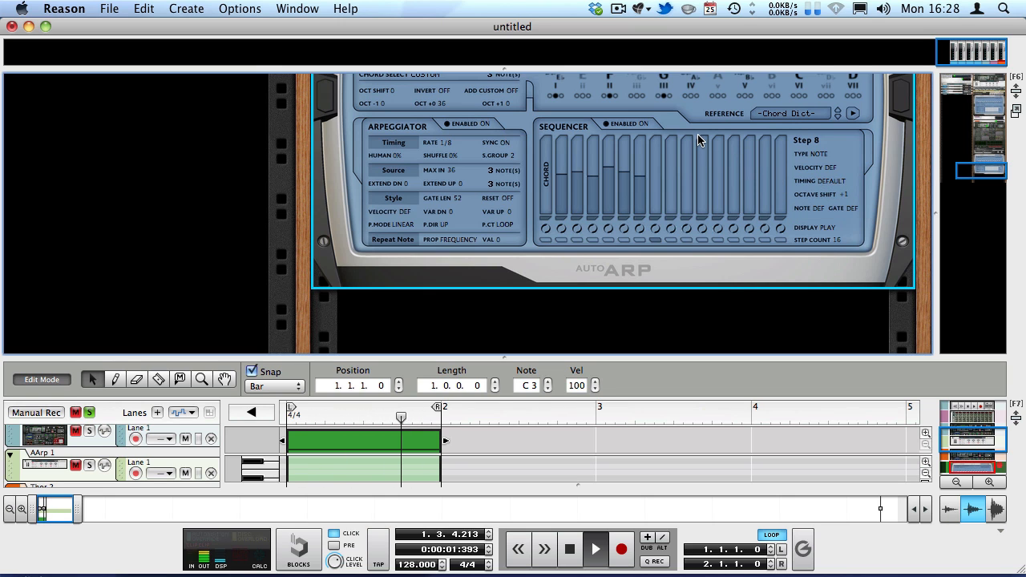
key("space")
key("shift+Return")
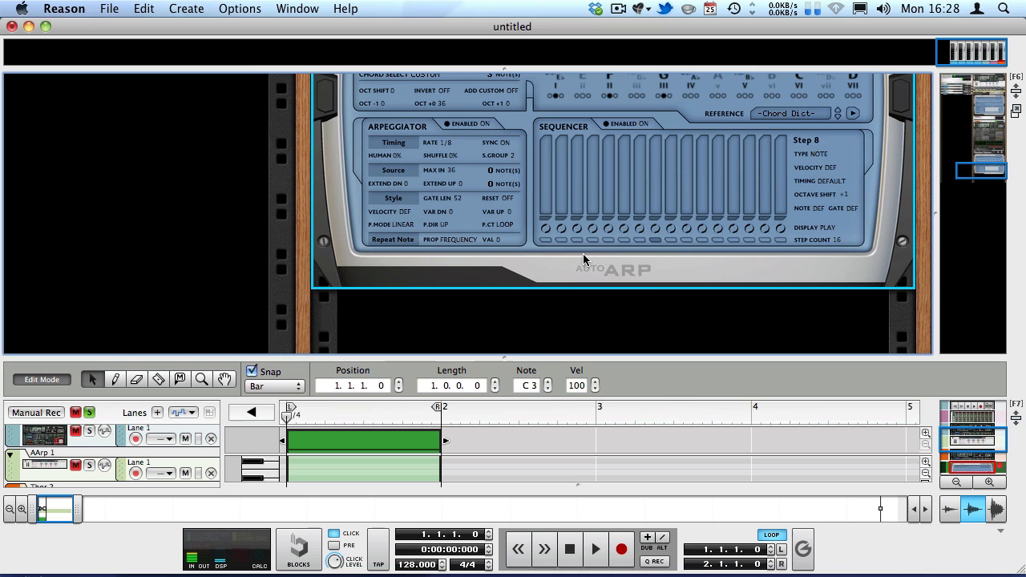
Select sequencer step 1 for editing, and set the arpeggiator's Shuffle to 36% while the loop plays.
left_click(542, 243)
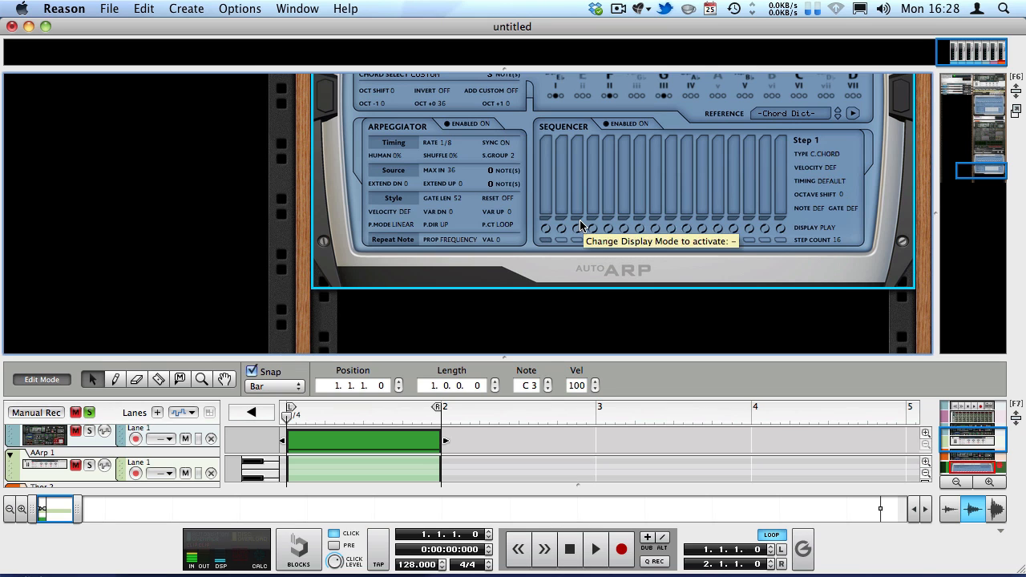
key("shift+Return")
key("space")
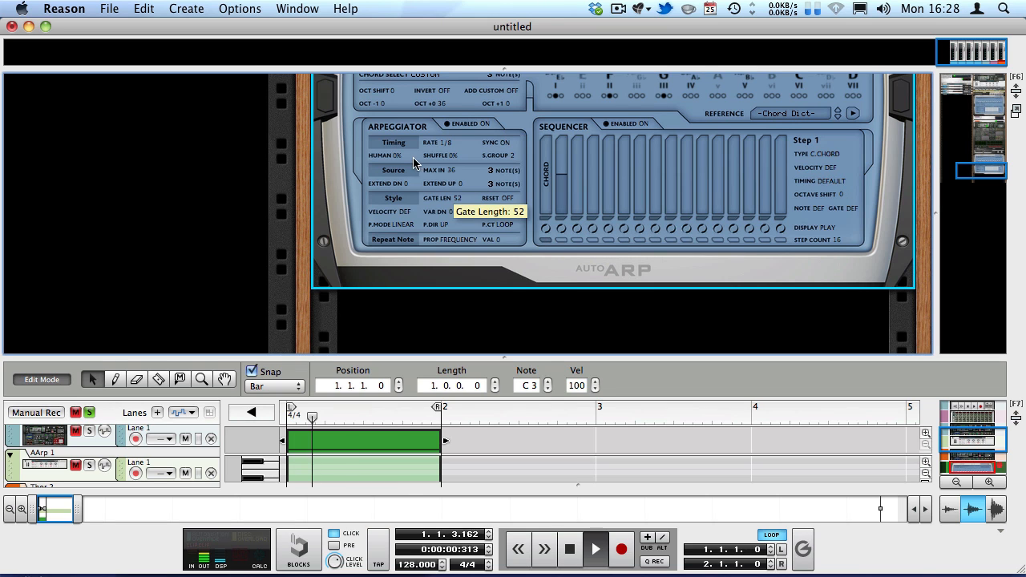
left_click_drag(439, 158, 339, 115)
Adjust the pulse width of the Thor synthesizer's analog oscillator while the loop plays.
scroll(471, 155, "up", 10)
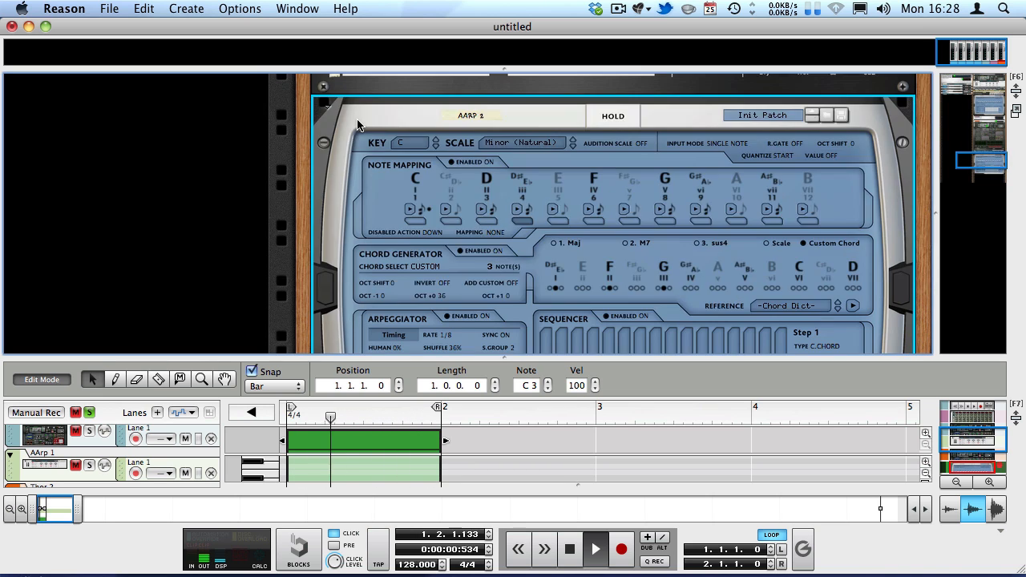
left_click(505, 121)
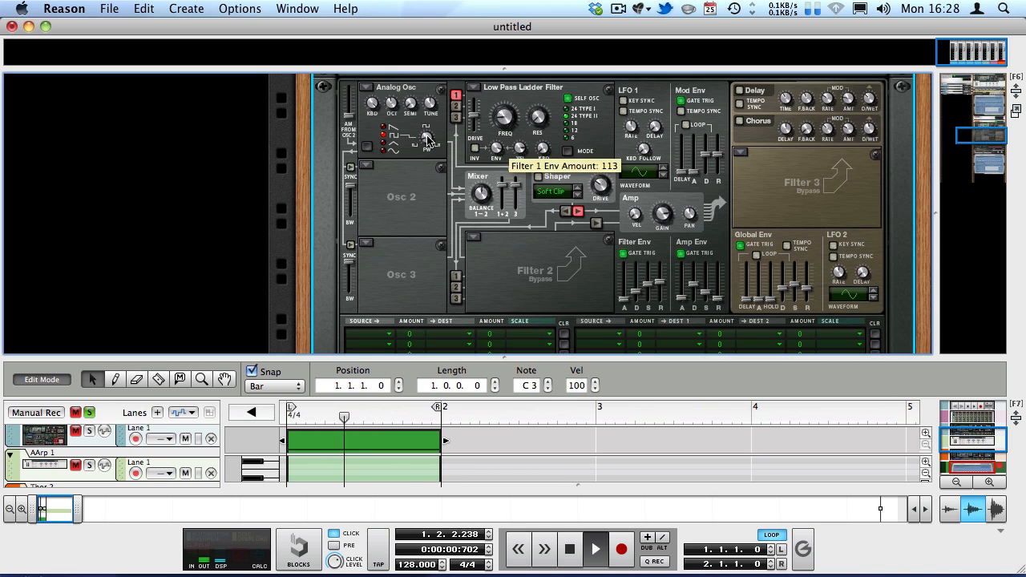
left_click_drag(426, 139, 383, 64)
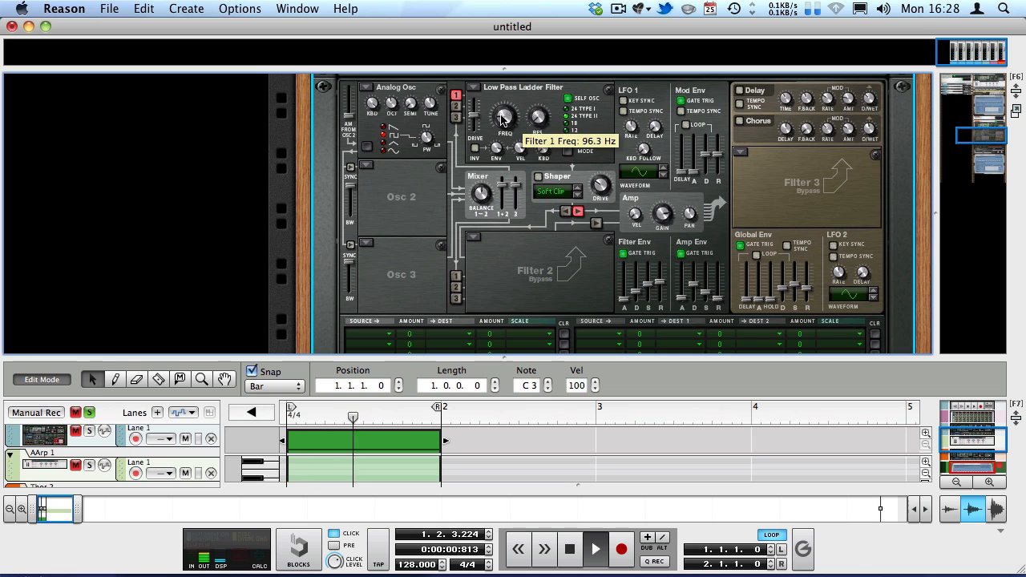
scroll(517, 129, "up", 3)
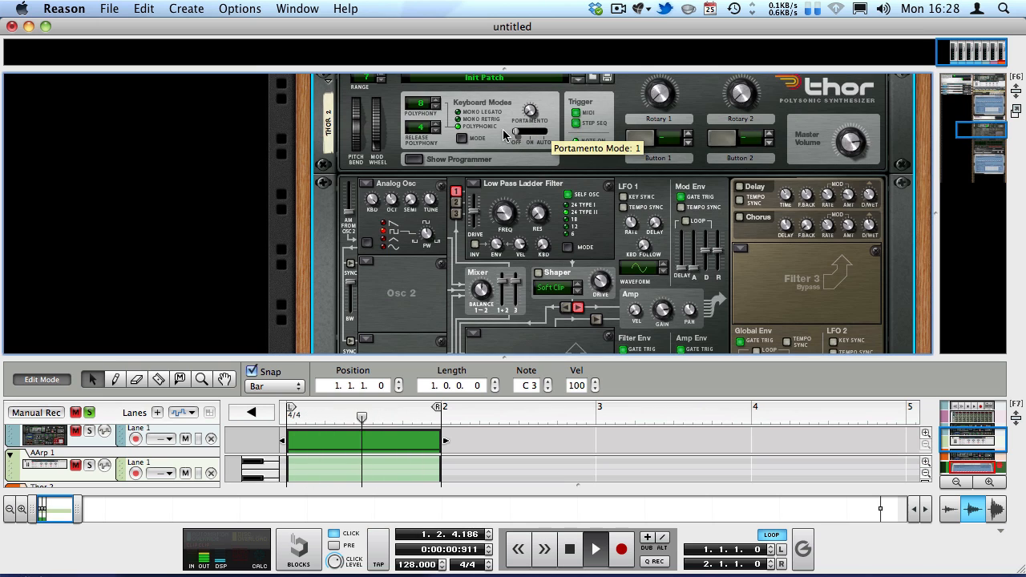
Return to the second AutoArp's front panel in the rack and stop playback at the loop start.
scroll(520, 128, "down", 8)
scroll(517, 129, "down", 10)
scroll(488, 128, "up", 5)
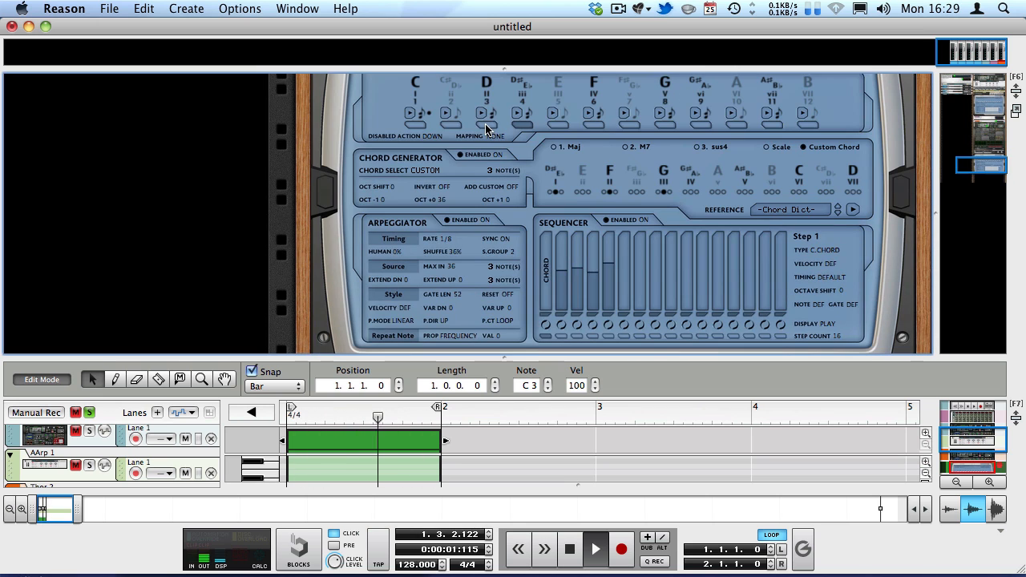
key("KP_0")
key("KP_0")
scroll(474, 155, "up", 3)
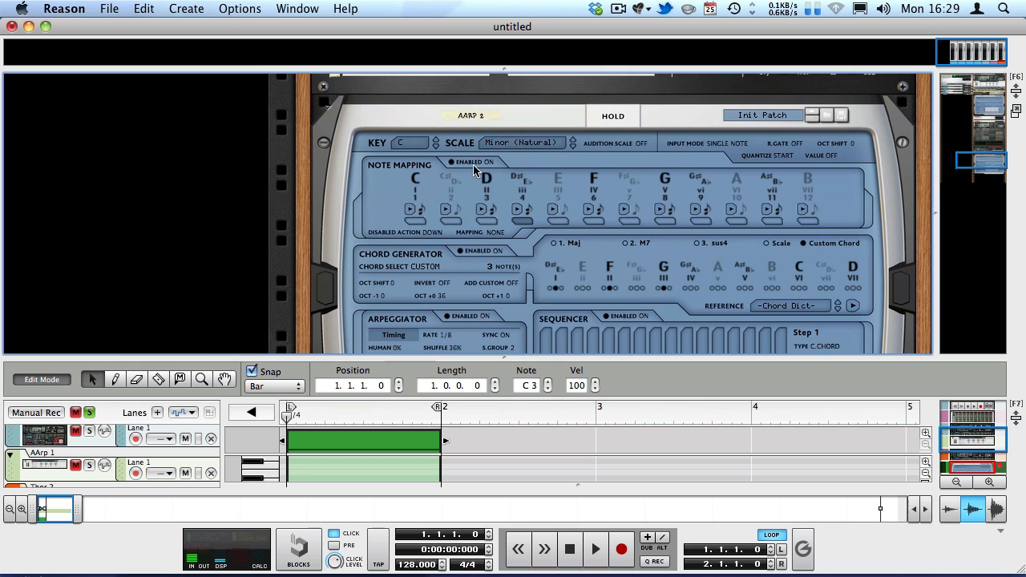
scroll(396, 165, "down", 3)
scroll(388, 167, "up", 3)
scroll(414, 157, "down", 3)
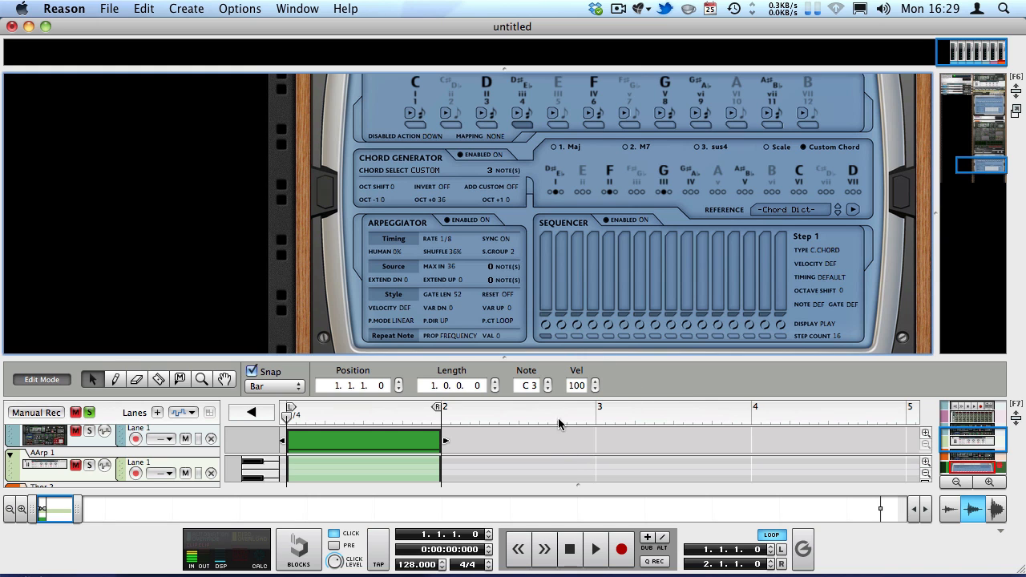
Enlarge the rack, flip it to the rear and examine the AutoArp's settings, CV inputs and CV outputs.
left_click_drag(566, 358, 546, 563)
key("Tab")
scroll(570, 311, "up", 3)
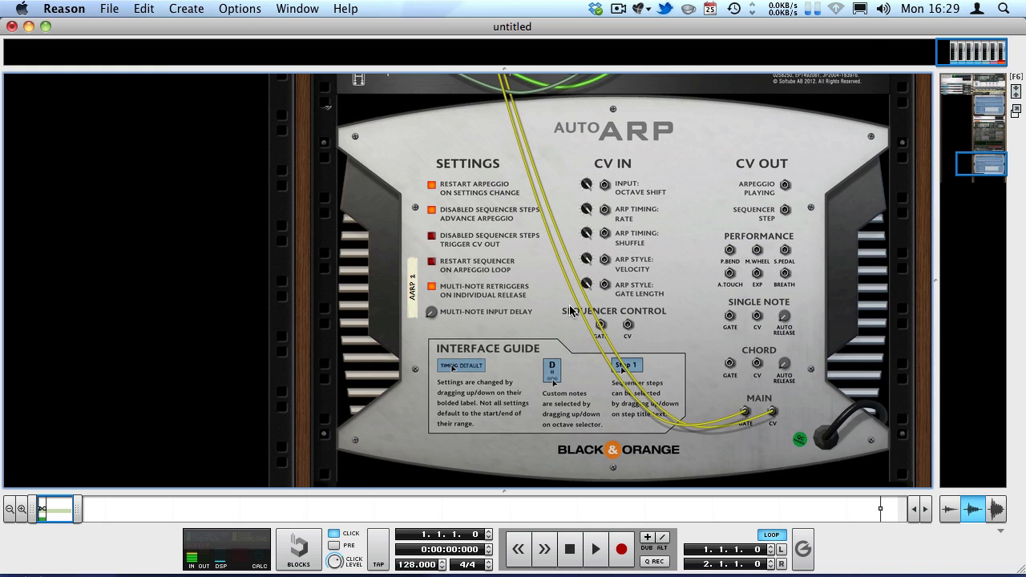
scroll(568, 303, "up", 3)
scroll(567, 303, "down", 3)
Clear all track solos in the sequencer and select the AArp 1 track in the arrangement view.
key("F7")
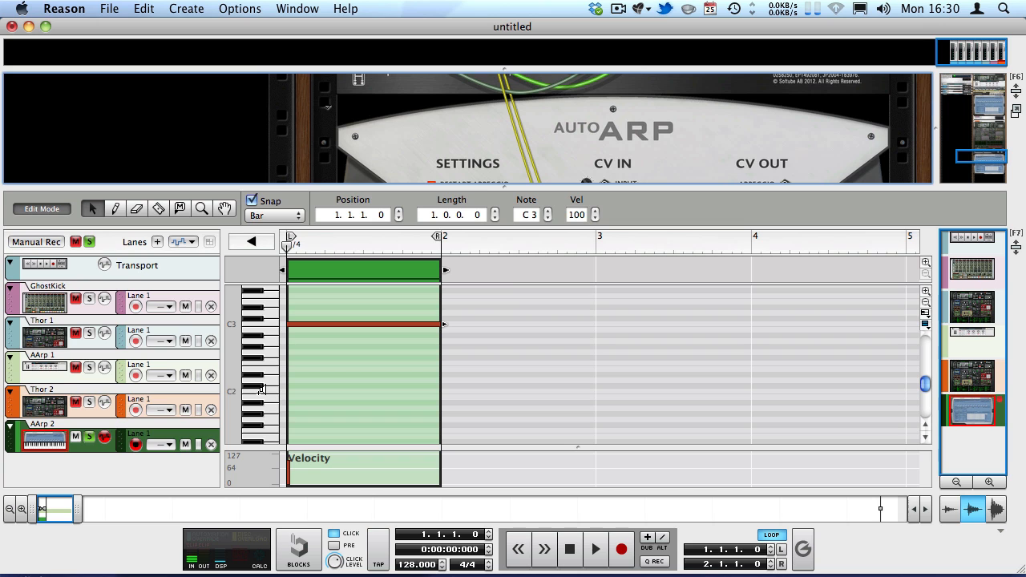
left_click(88, 242)
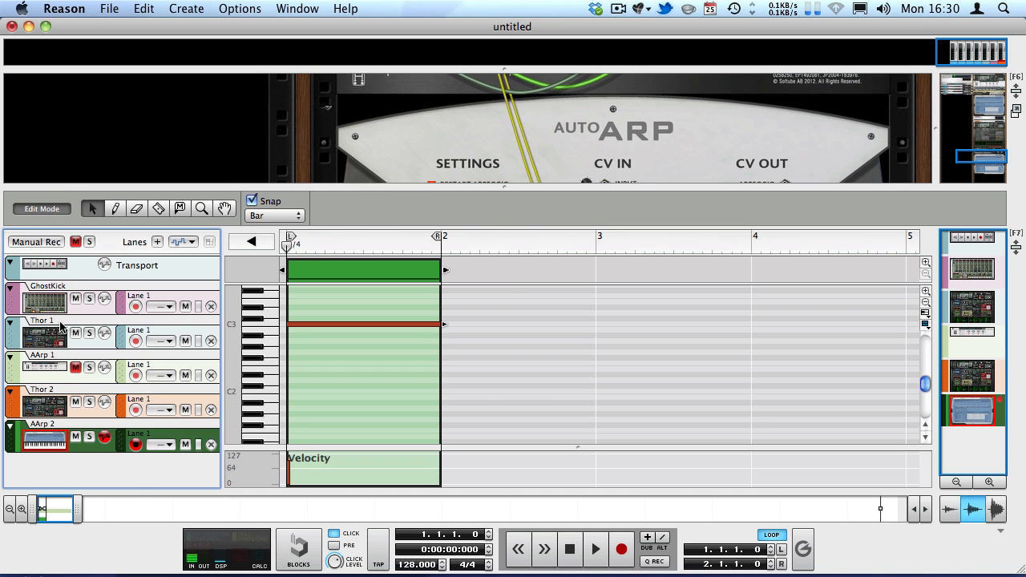
left_click(44, 366)
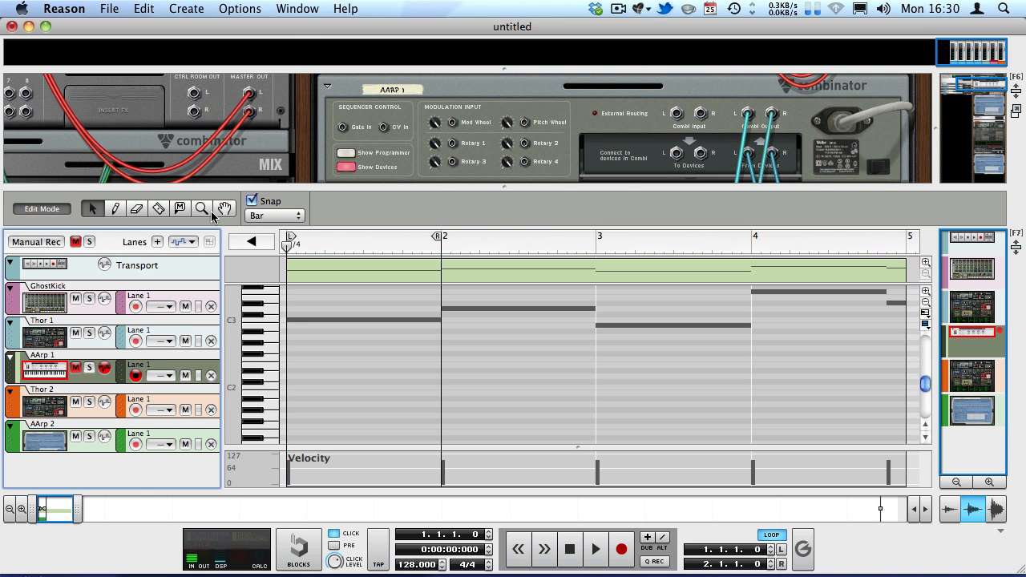
left_click(48, 208)
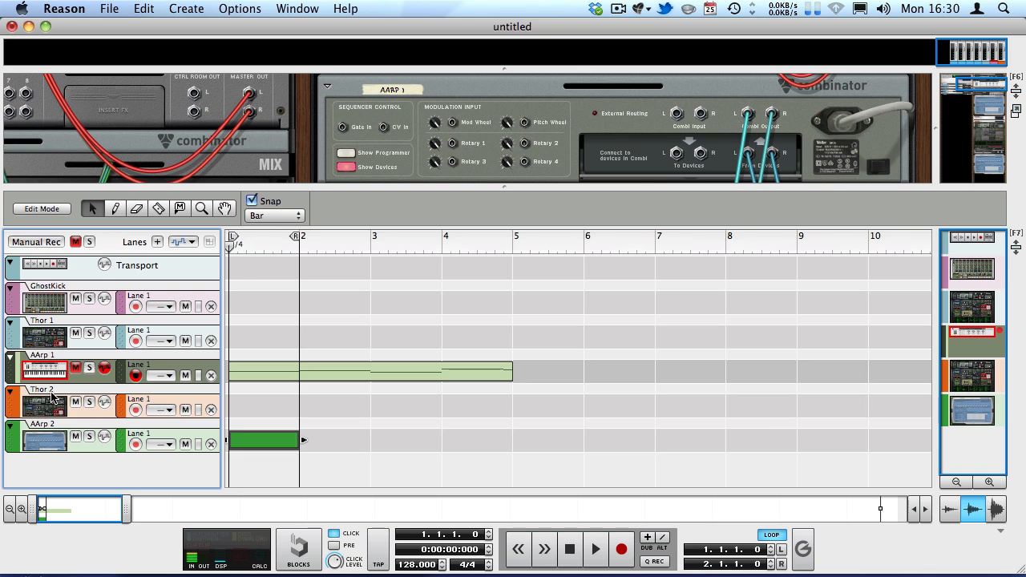
Flip the rack back to its front with the AArp 1 Combinator in view, and solo the AArp 1 track.
left_click(49, 402)
left_click(44, 369)
left_click_drag(546, 187, 546, 313)
key("Tab")
scroll(585, 210, "up", 2)
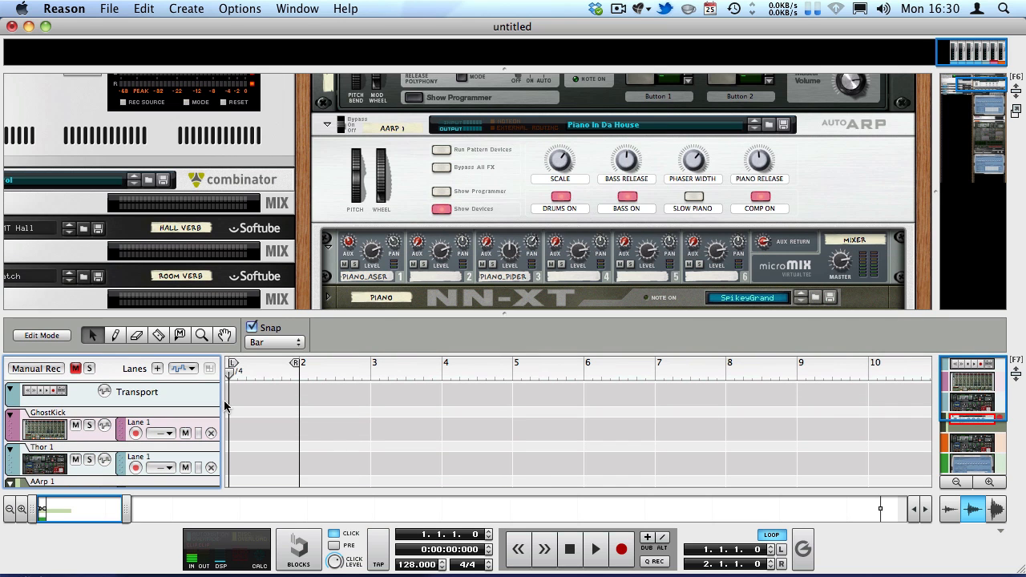
scroll(89, 410, "down", 4)
left_click(45, 409)
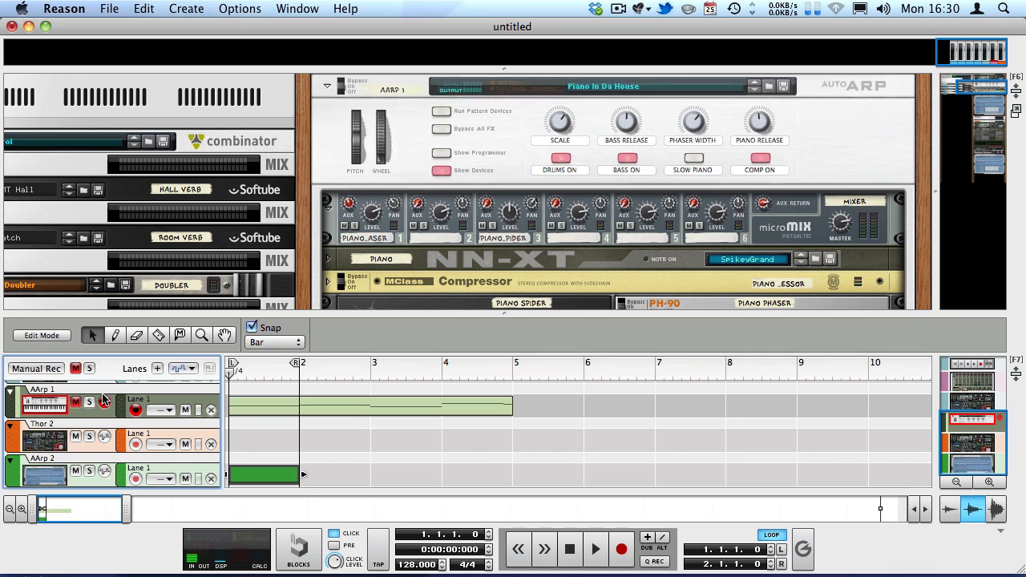
left_click(88, 402)
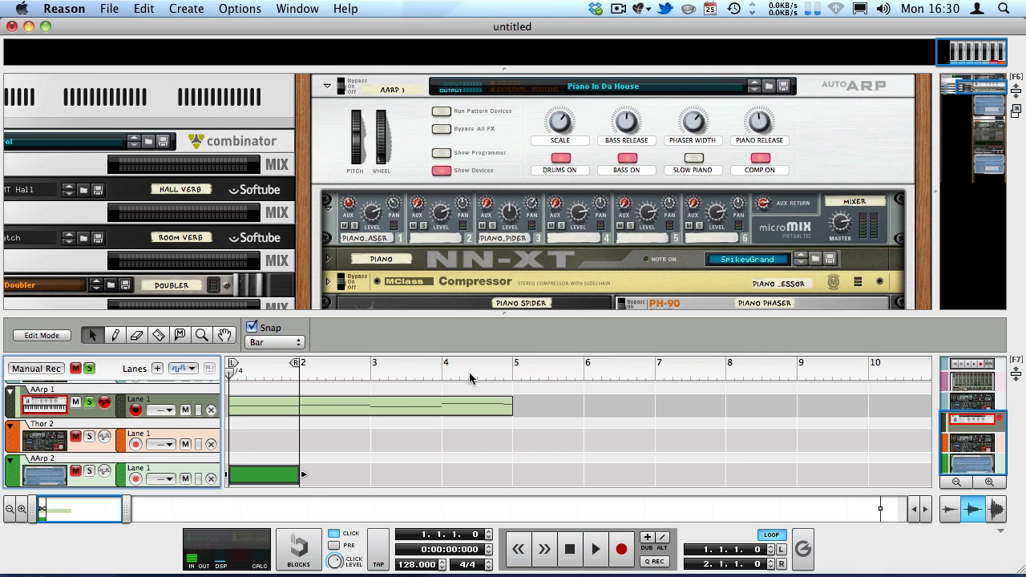
Set the loop end to bar 5, and delete the AArp 2 track together with its device.
left_click(490, 370, "super")
left_click(41, 481)
key("BackSpace")
key("Return")
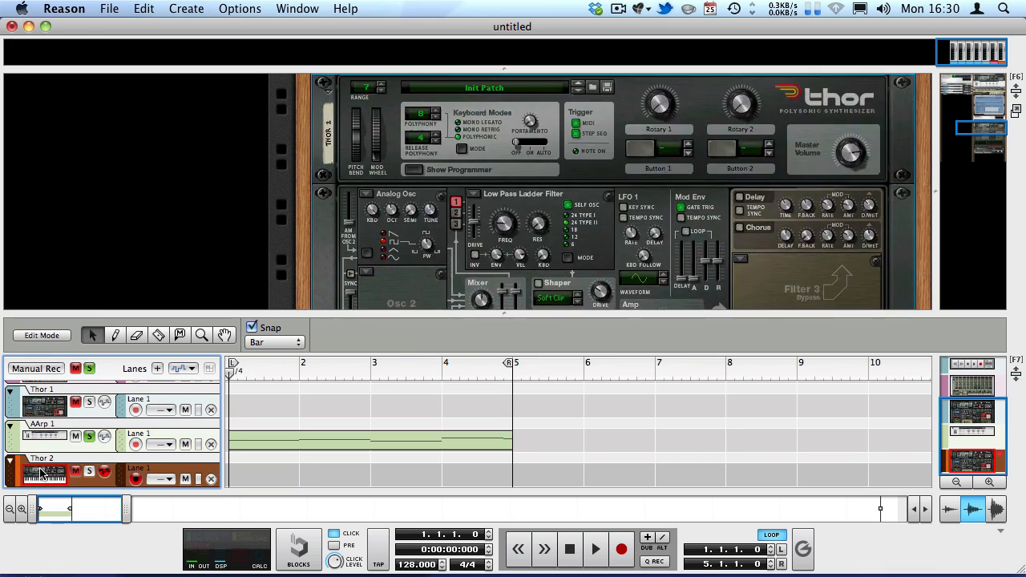
Select the AArp 1 track and bring the Piano AArp device inside its Combinator into view.
left_click(36, 435)
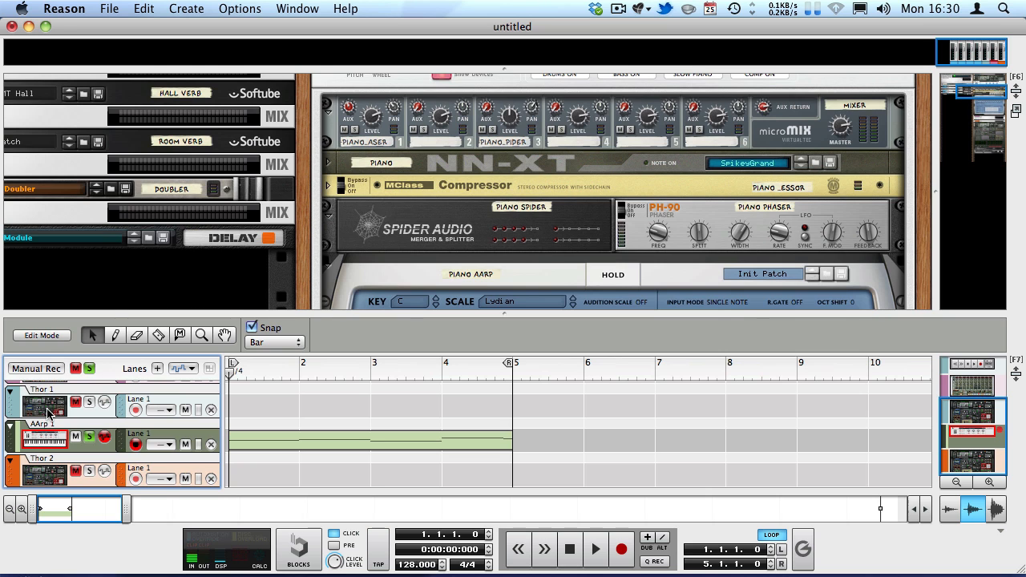
left_click(50, 412)
left_click(60, 423)
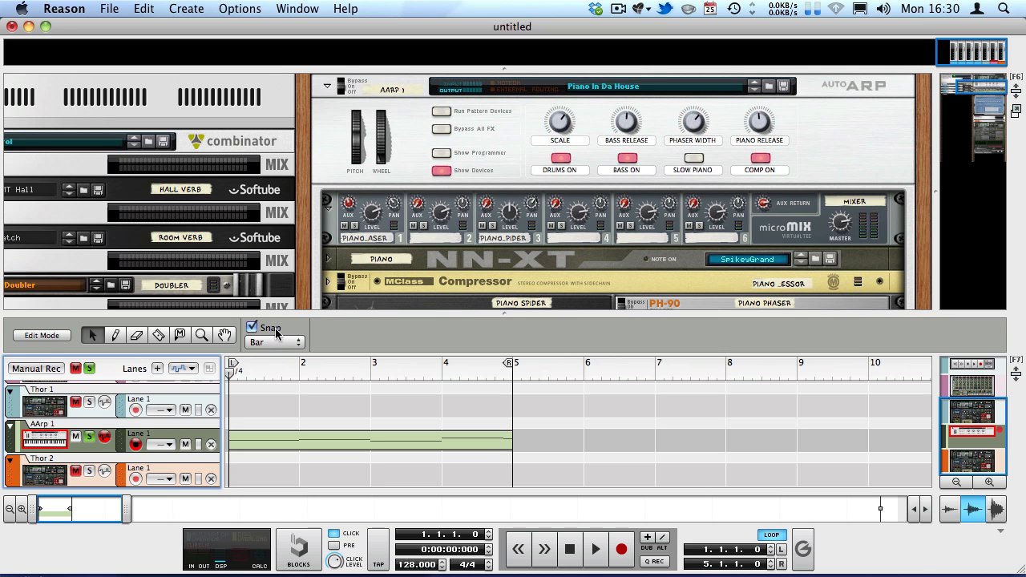
scroll(574, 235, "down", 3)
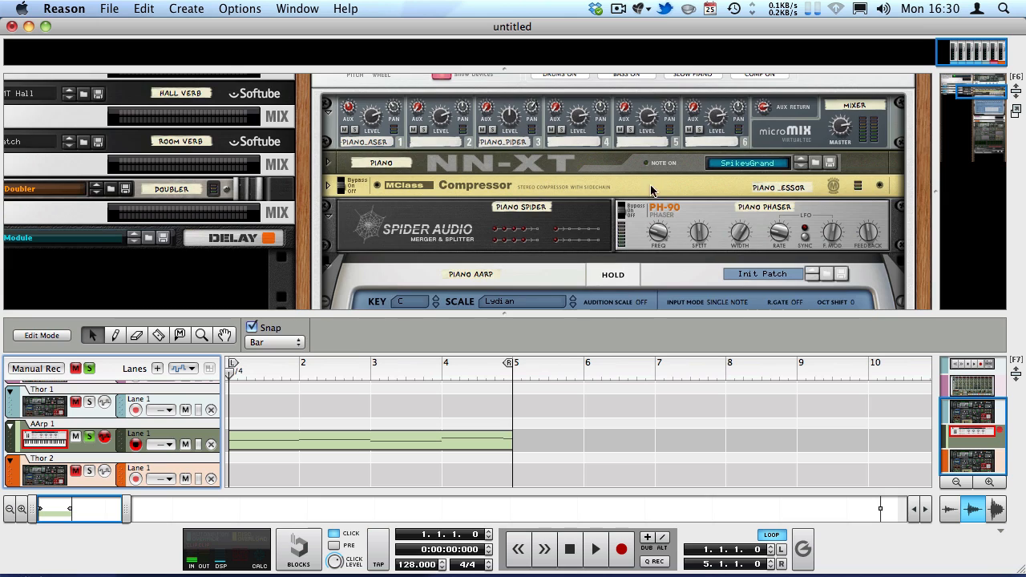
scroll(454, 258, "down", 6)
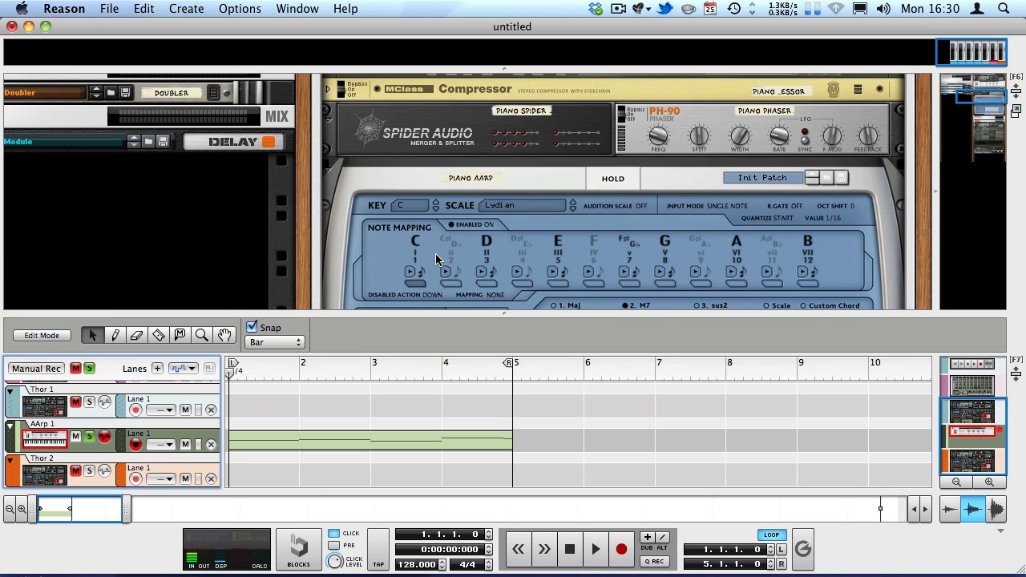
Open the AArp 1 track's four-bar clip for note editing and show its notes together with the Piano AArp device.
left_click(276, 449)
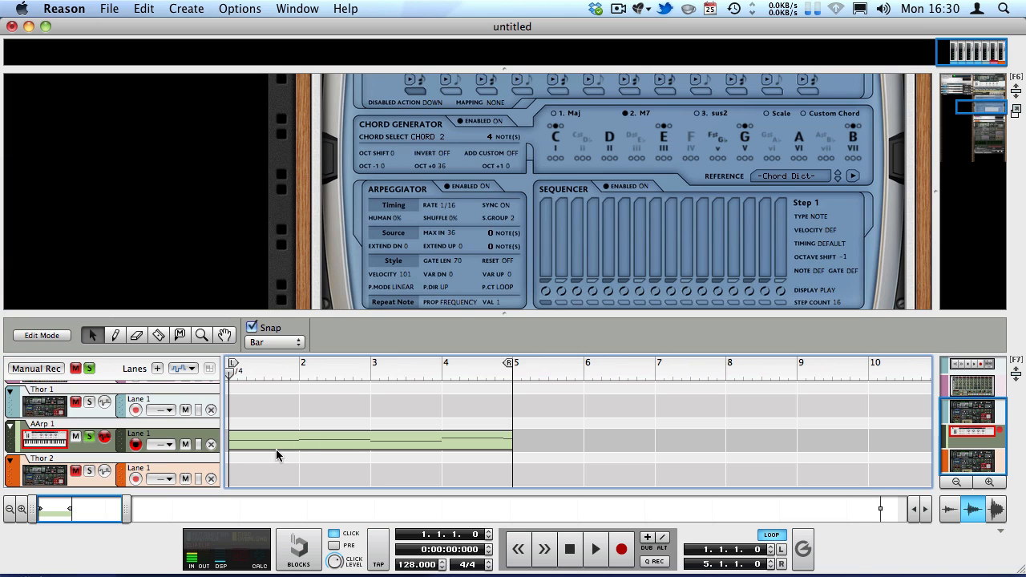
double_click(274, 442)
left_click_drag(372, 315, 372, 169)
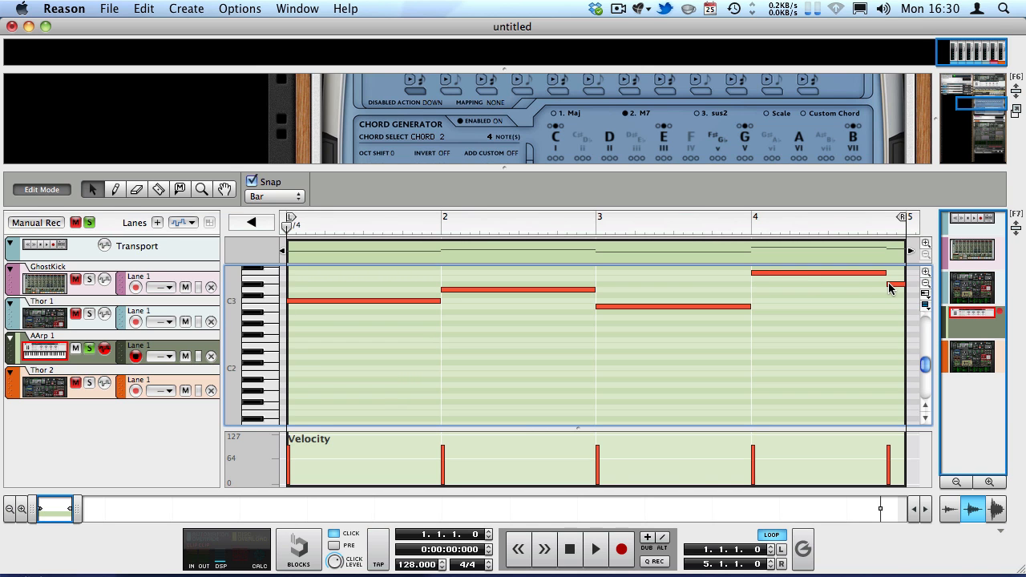
left_click_drag(556, 166, 568, 485)
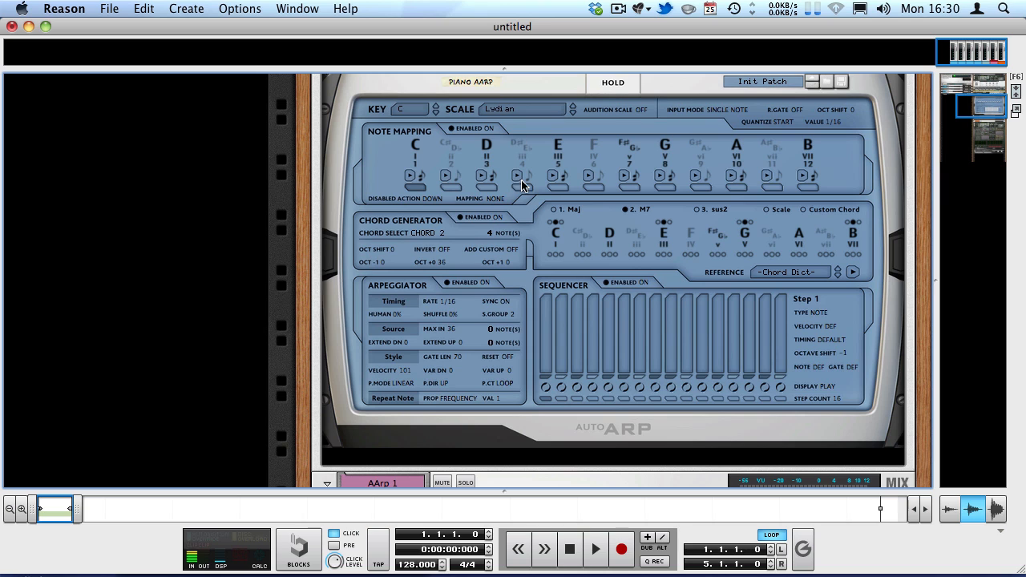
left_click_drag(803, 491, 722, 336)
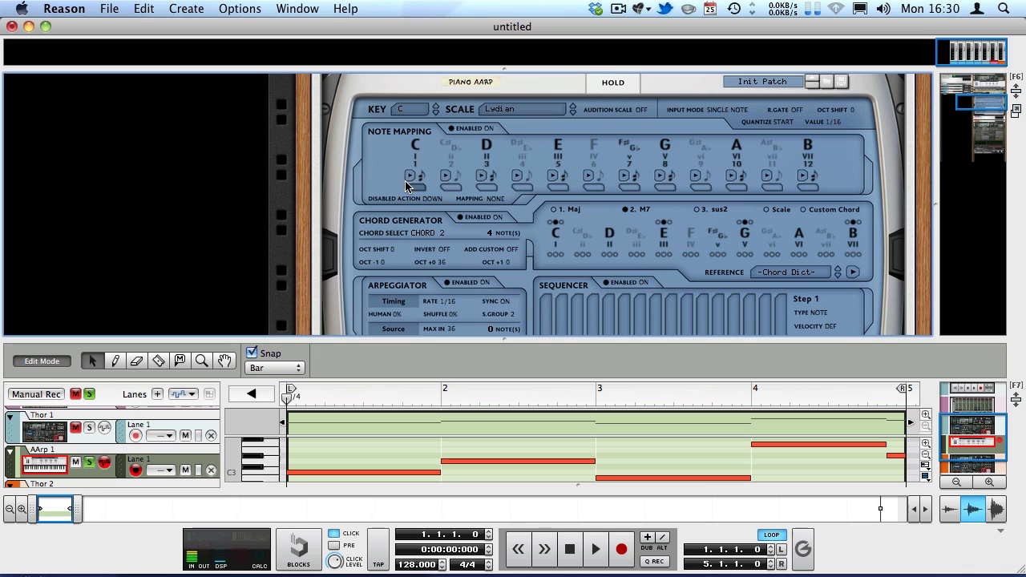
Audition the D, C and D#/Eb notes in the Piano AArp's note mapping, and play the start of the loop.
left_click(479, 176)
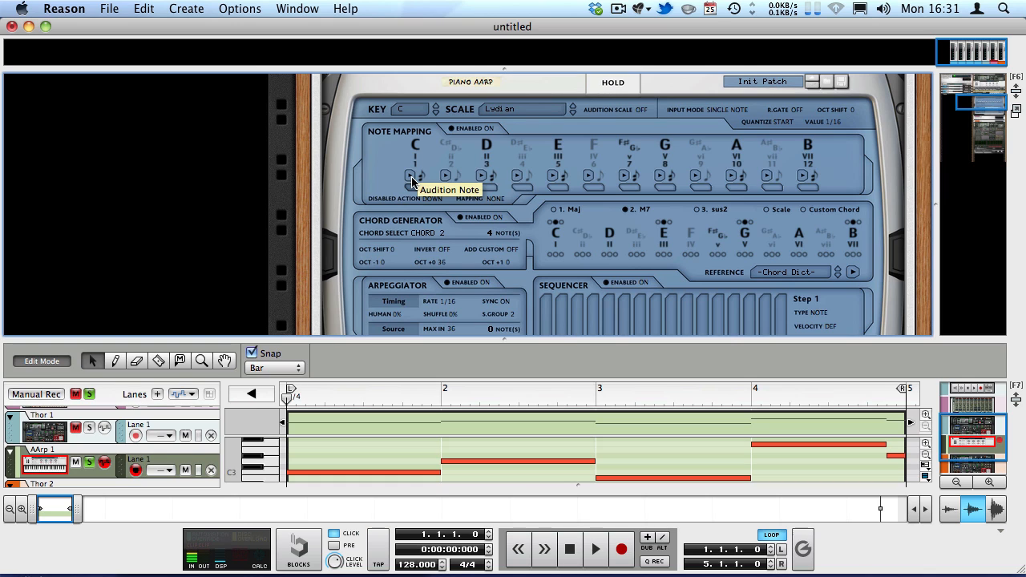
left_click(411, 181)
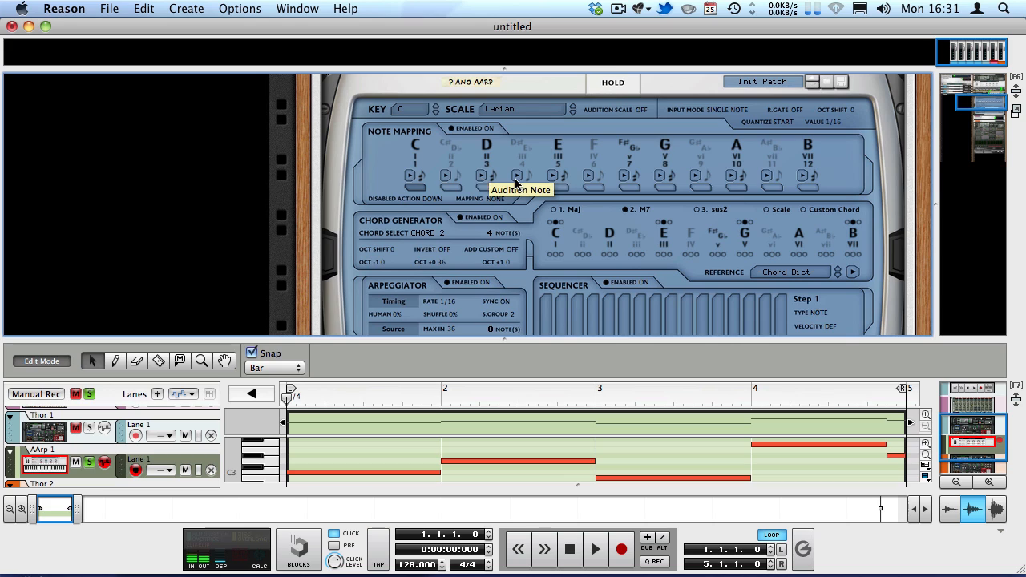
left_click(520, 181)
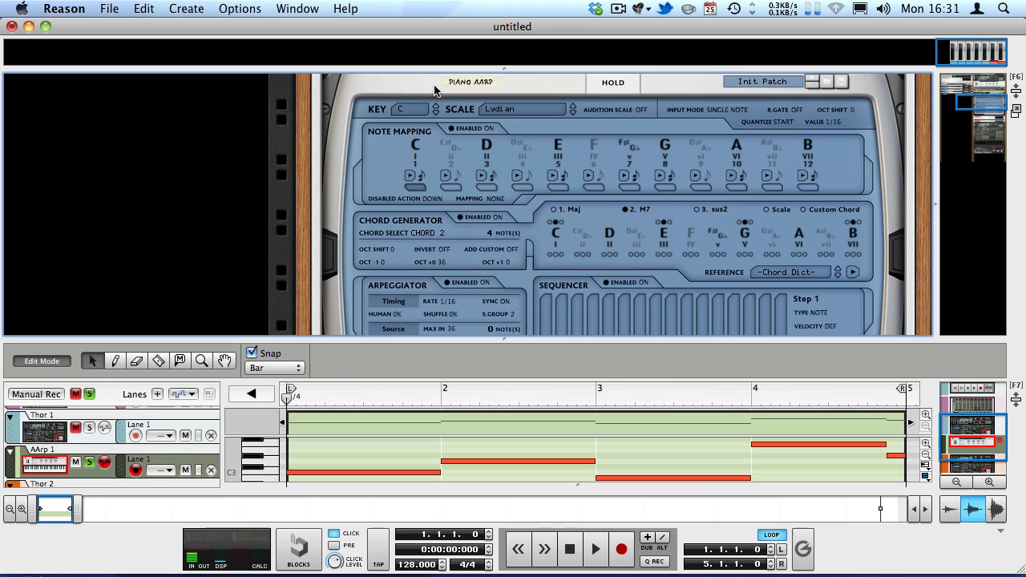
key("space")
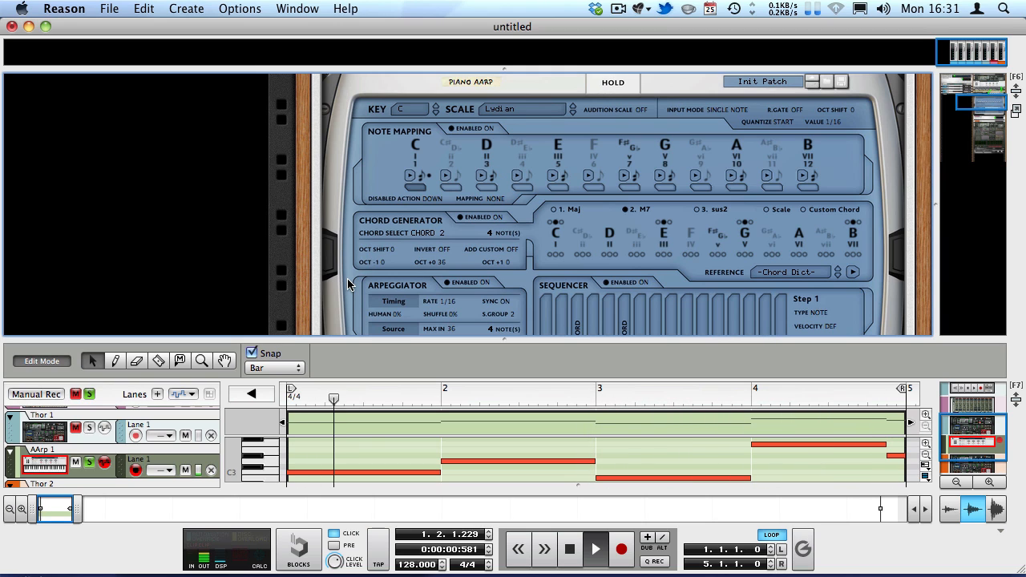
key("space")
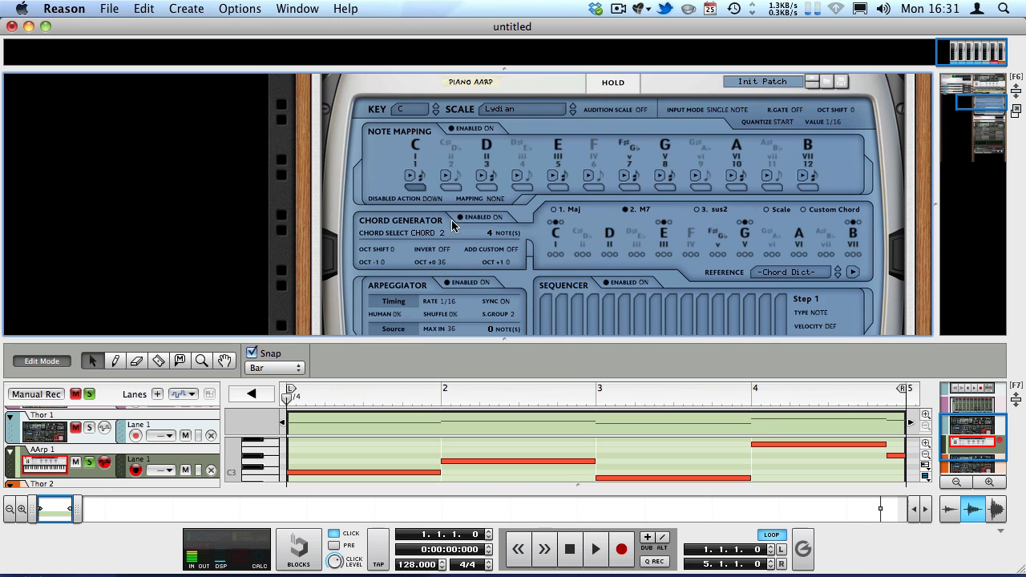
Check the chords assigned to E, G, A and B in the Piano AArp's note mapping, and reselect C.
left_click(558, 187)
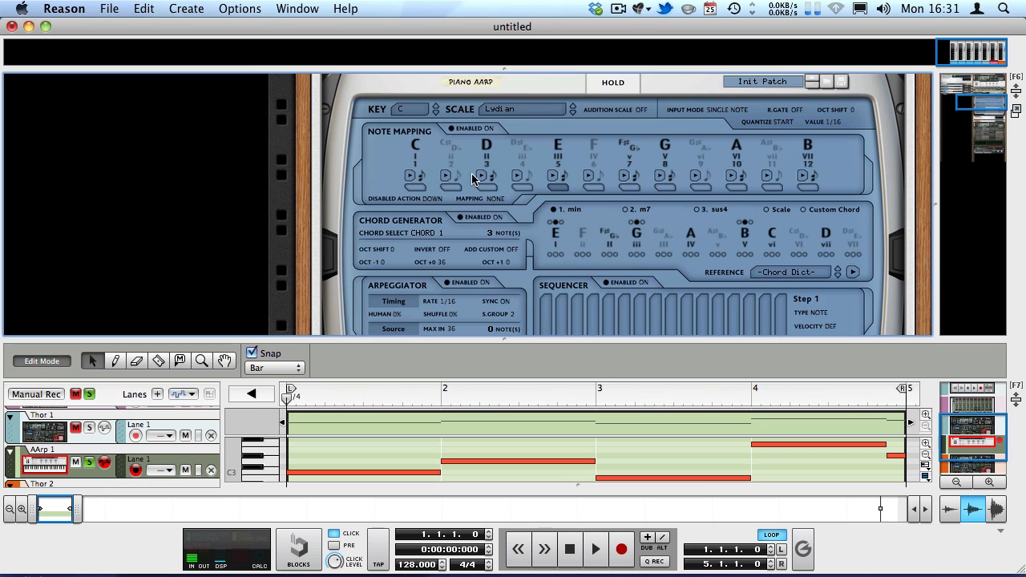
left_click(664, 187)
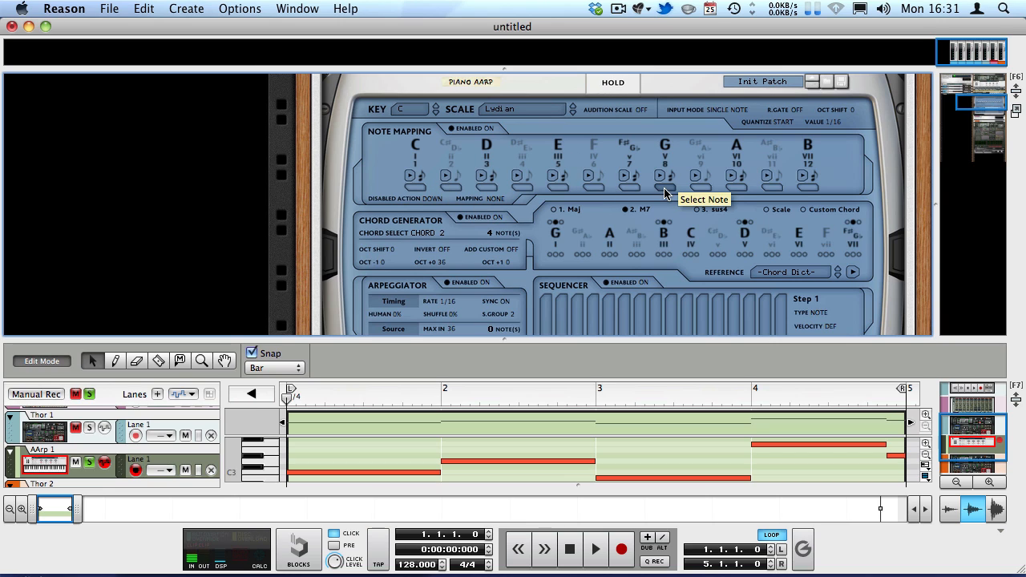
left_click(736, 187)
left_click(806, 188)
left_click(418, 188)
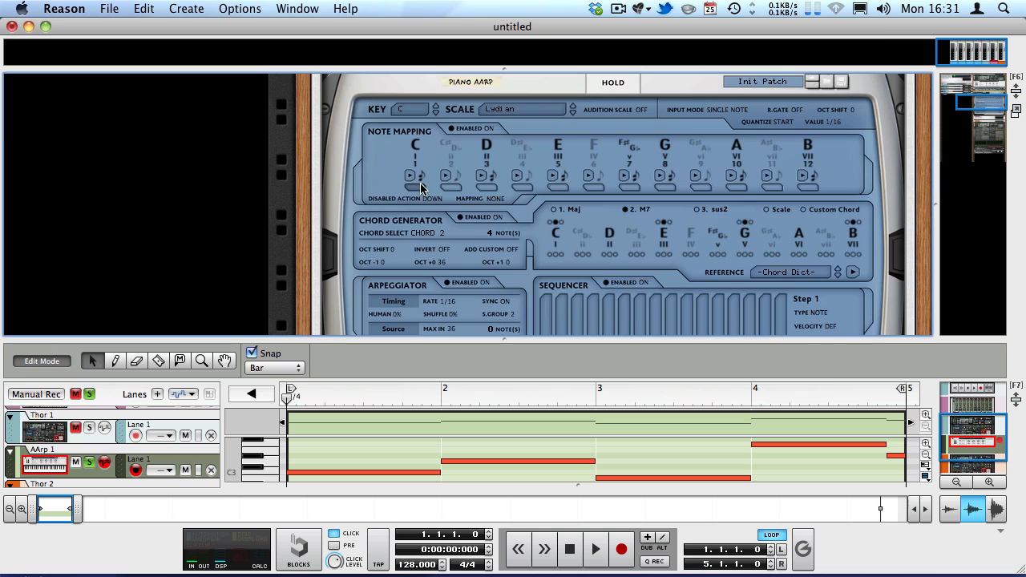
Turn the Piano AArp's chord generator off and back on.
left_click_drag(526, 340, 475, 512)
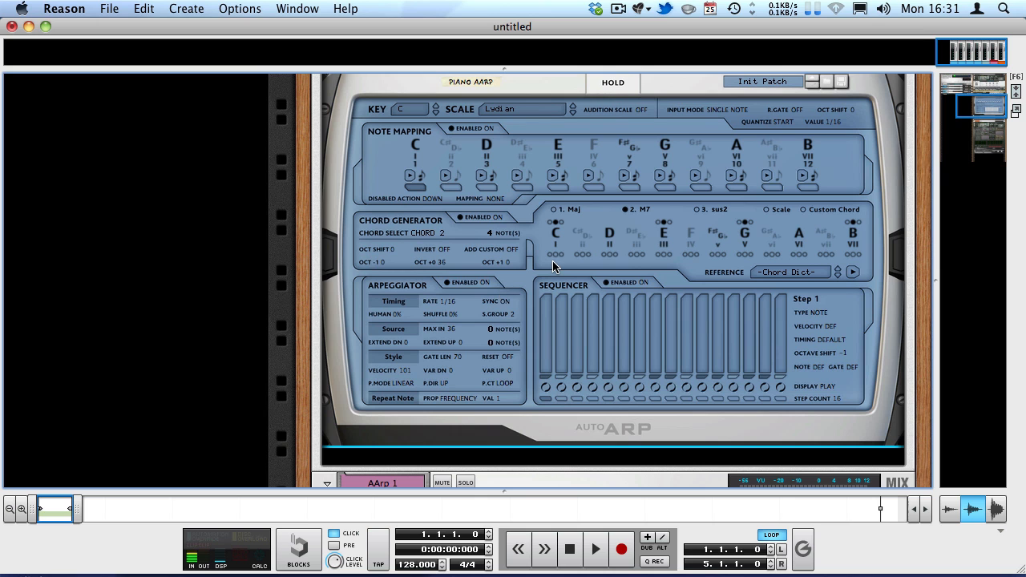
scroll(545, 265, "down", 5)
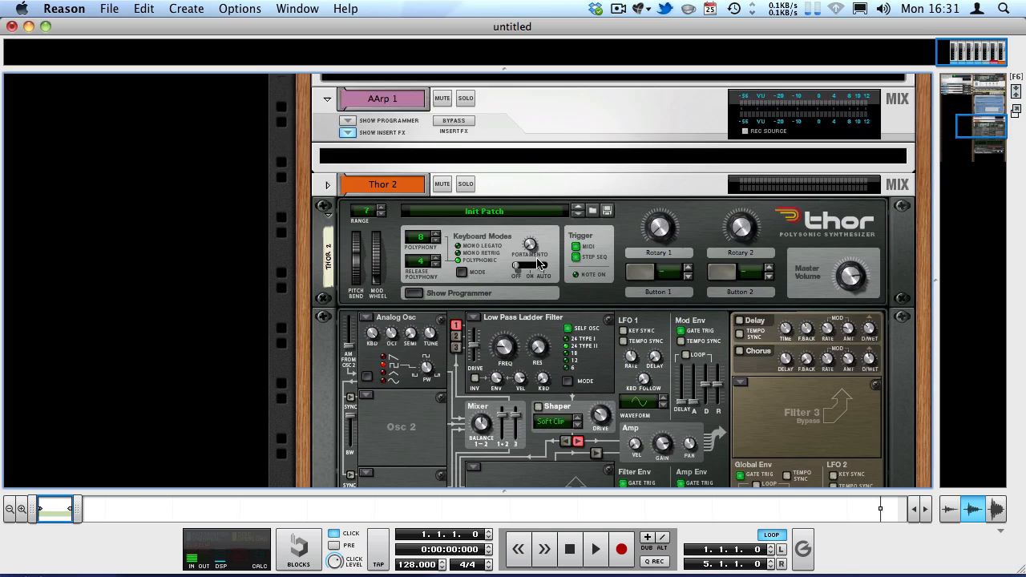
scroll(533, 264, "up", 5)
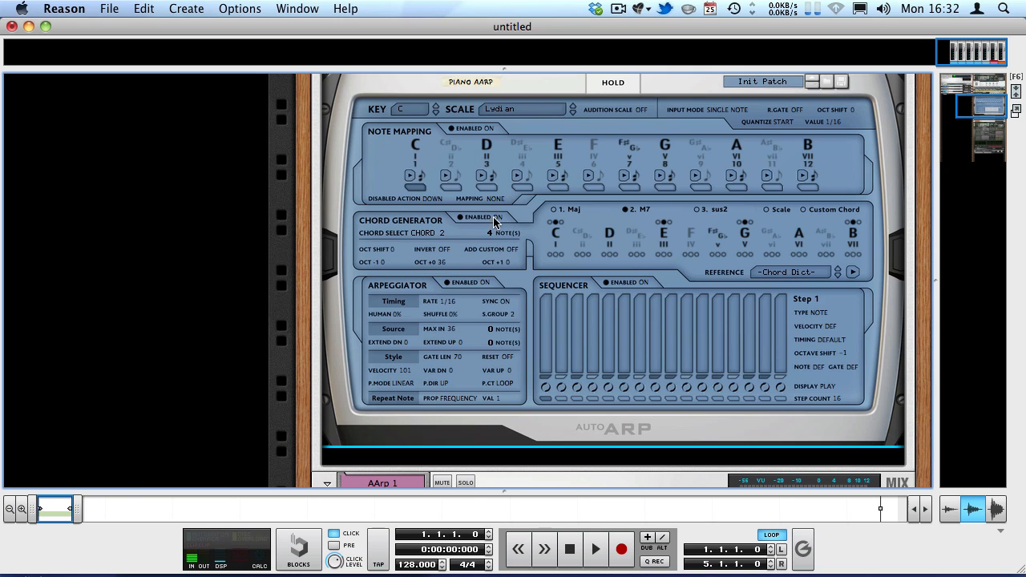
left_click_drag(484, 217, 470, 337)
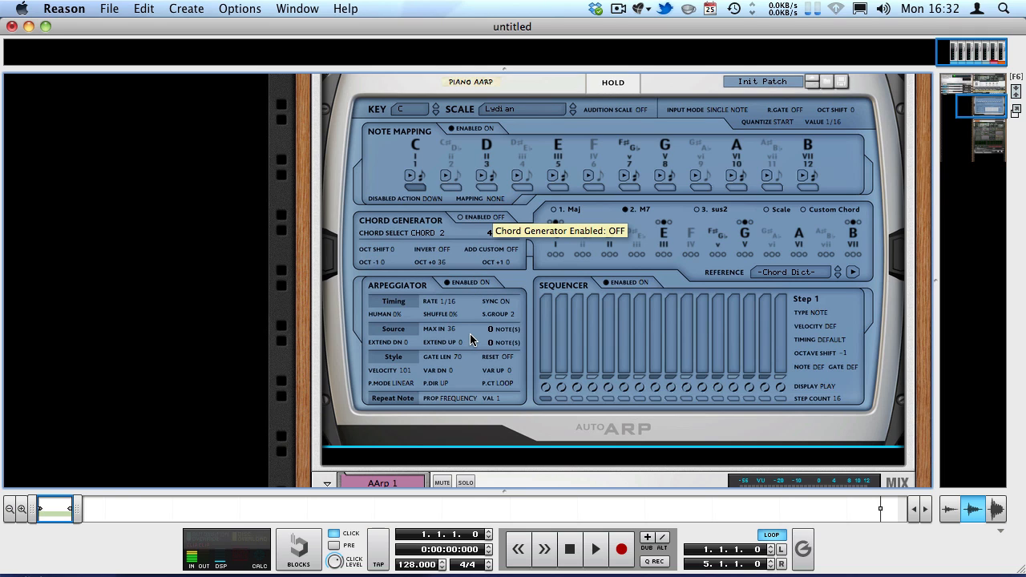
left_click_drag(469, 333, 457, 64)
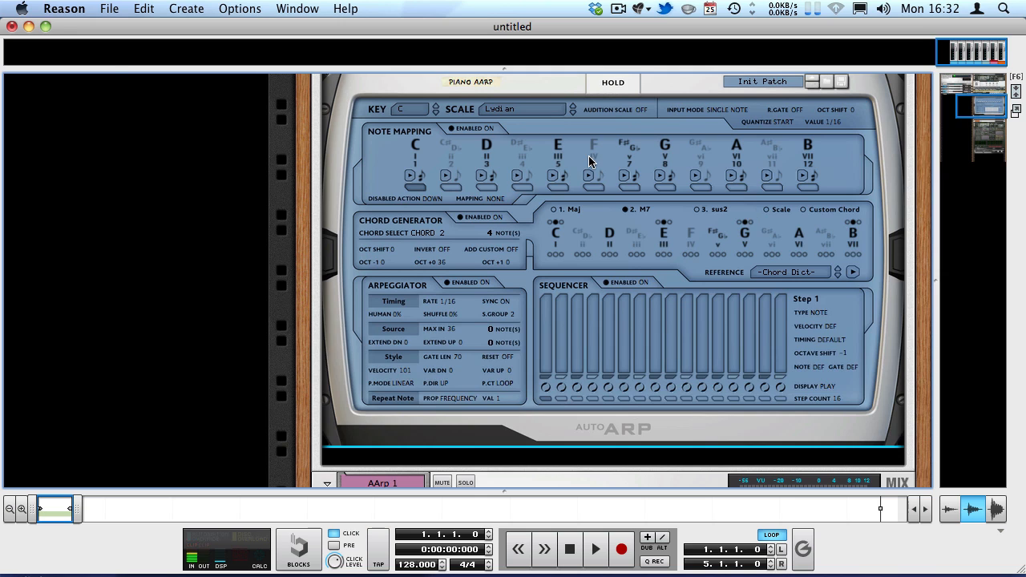
scroll(586, 157, "up", 2)
scroll(587, 157, "down", 2)
scroll(828, 115, "up", 2)
scroll(827, 114, "down", 2)
scroll(978, 105, "down", 2)
scroll(978, 105, "up", 3)
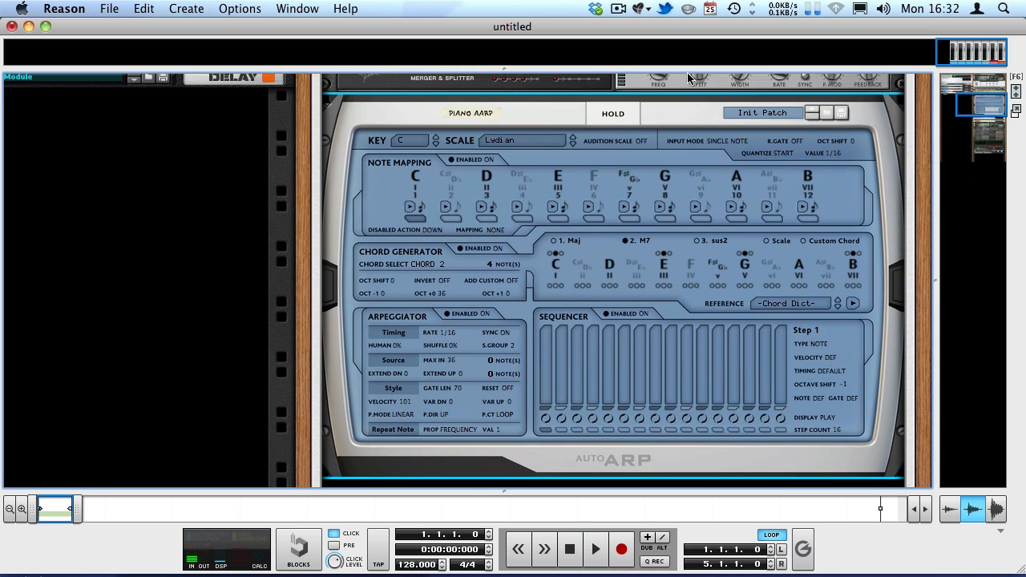